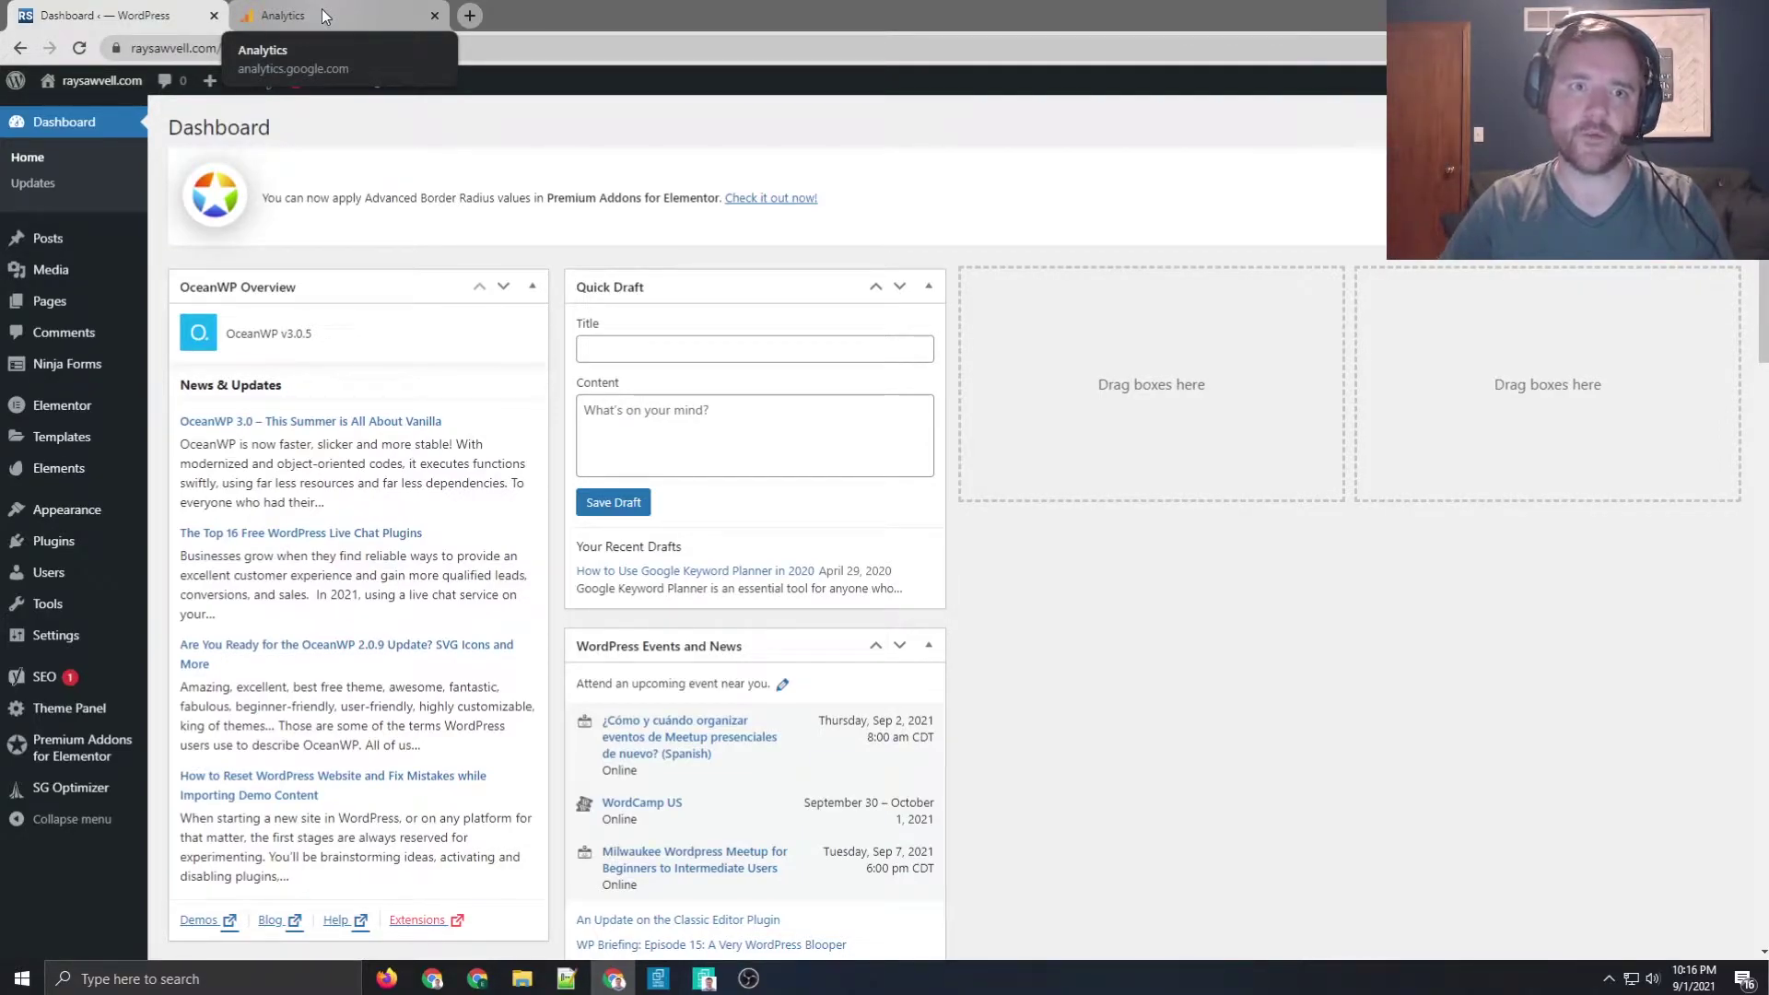
Search the WordPress plugin directory for "analytics" and install and activate the MonsterInsights Google Analytics plugin
click(323, 8)
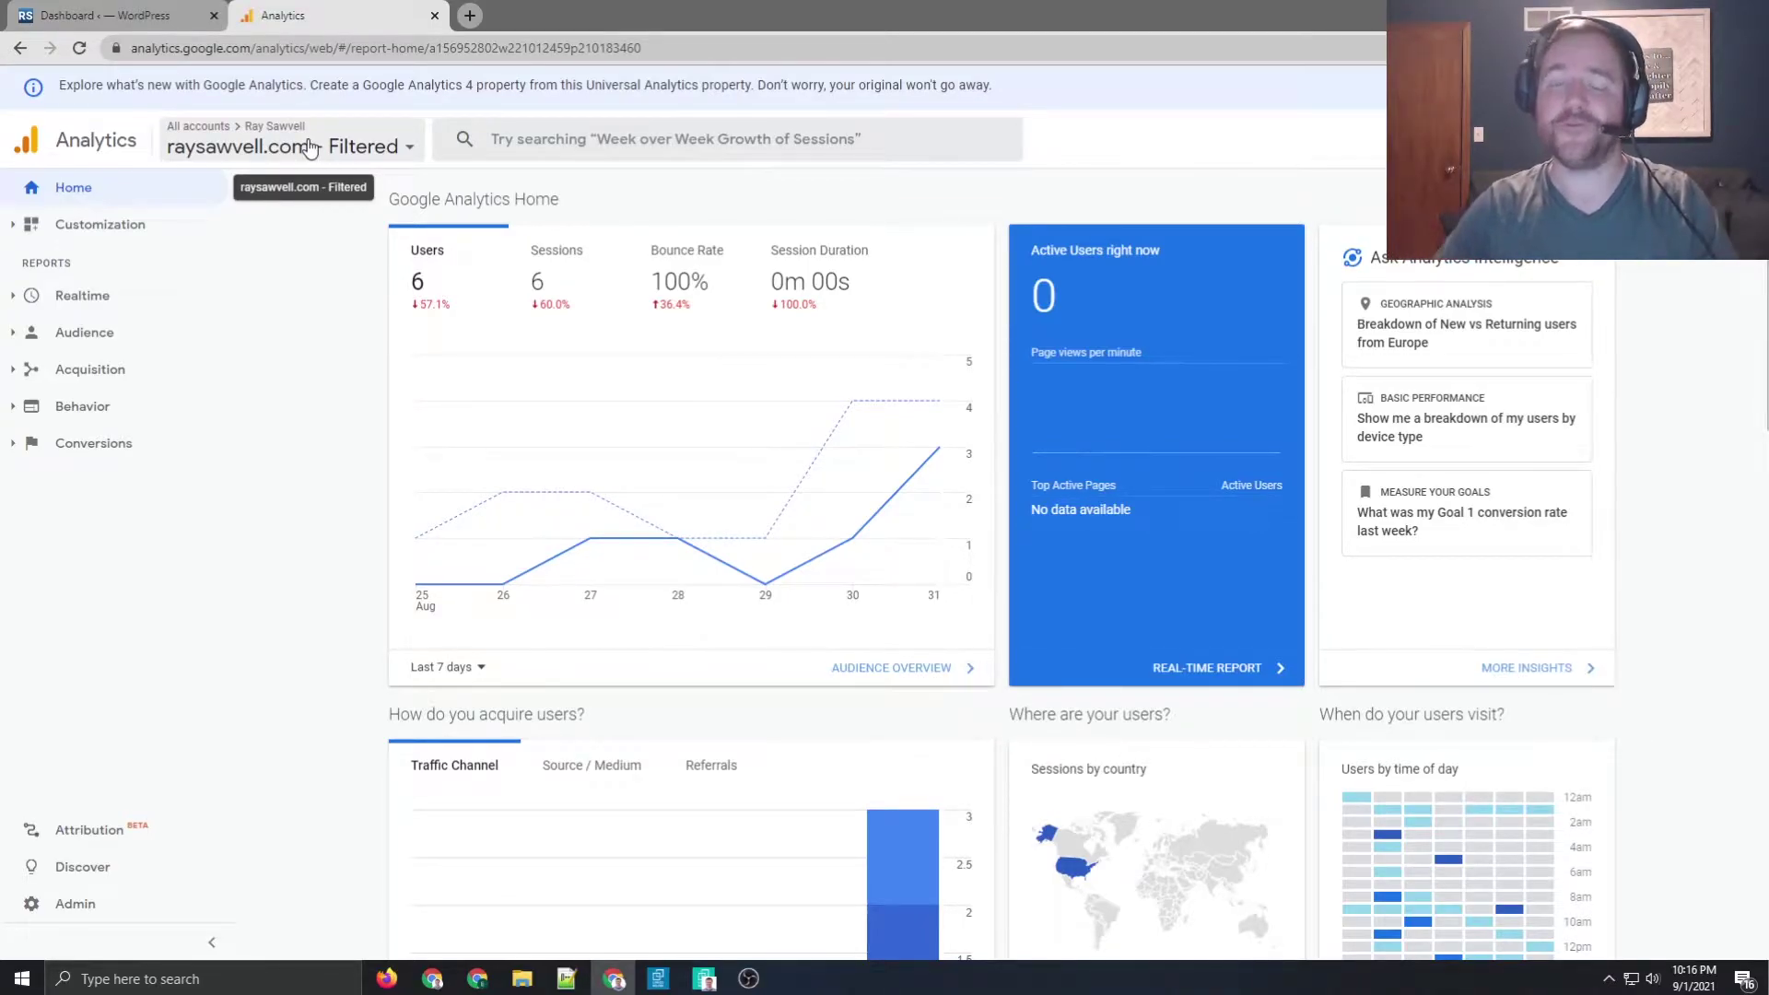
click(52, 13)
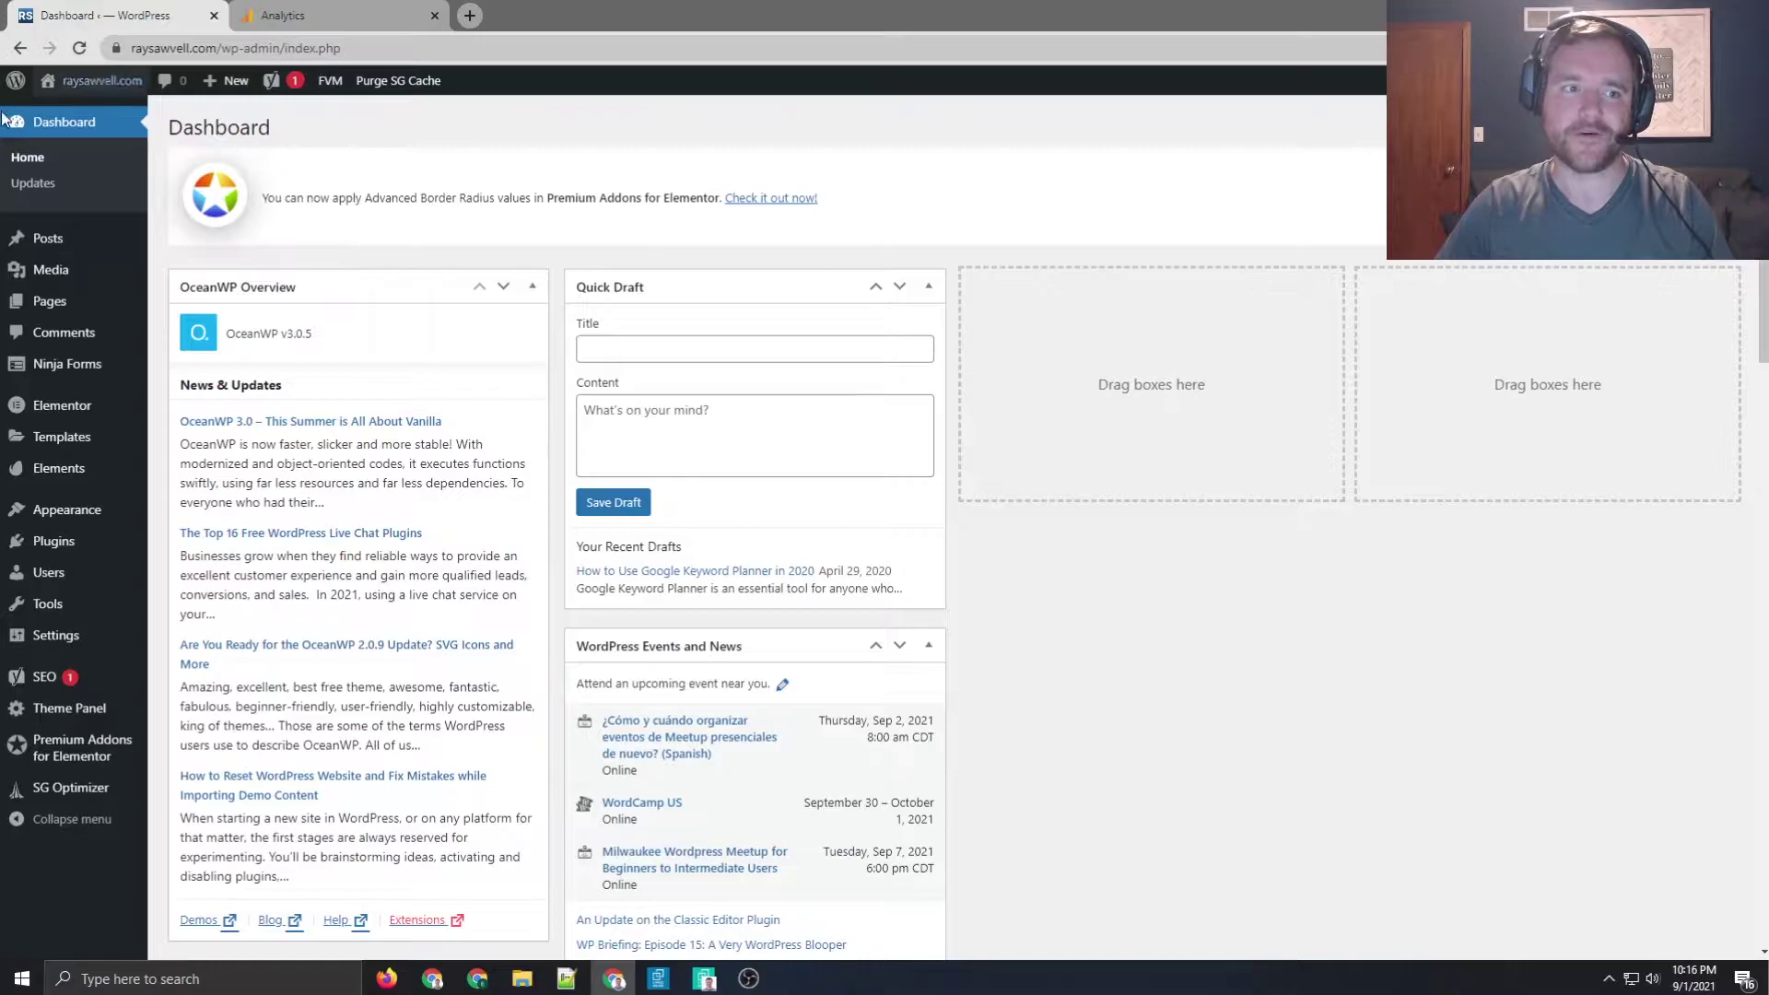
click(51, 545)
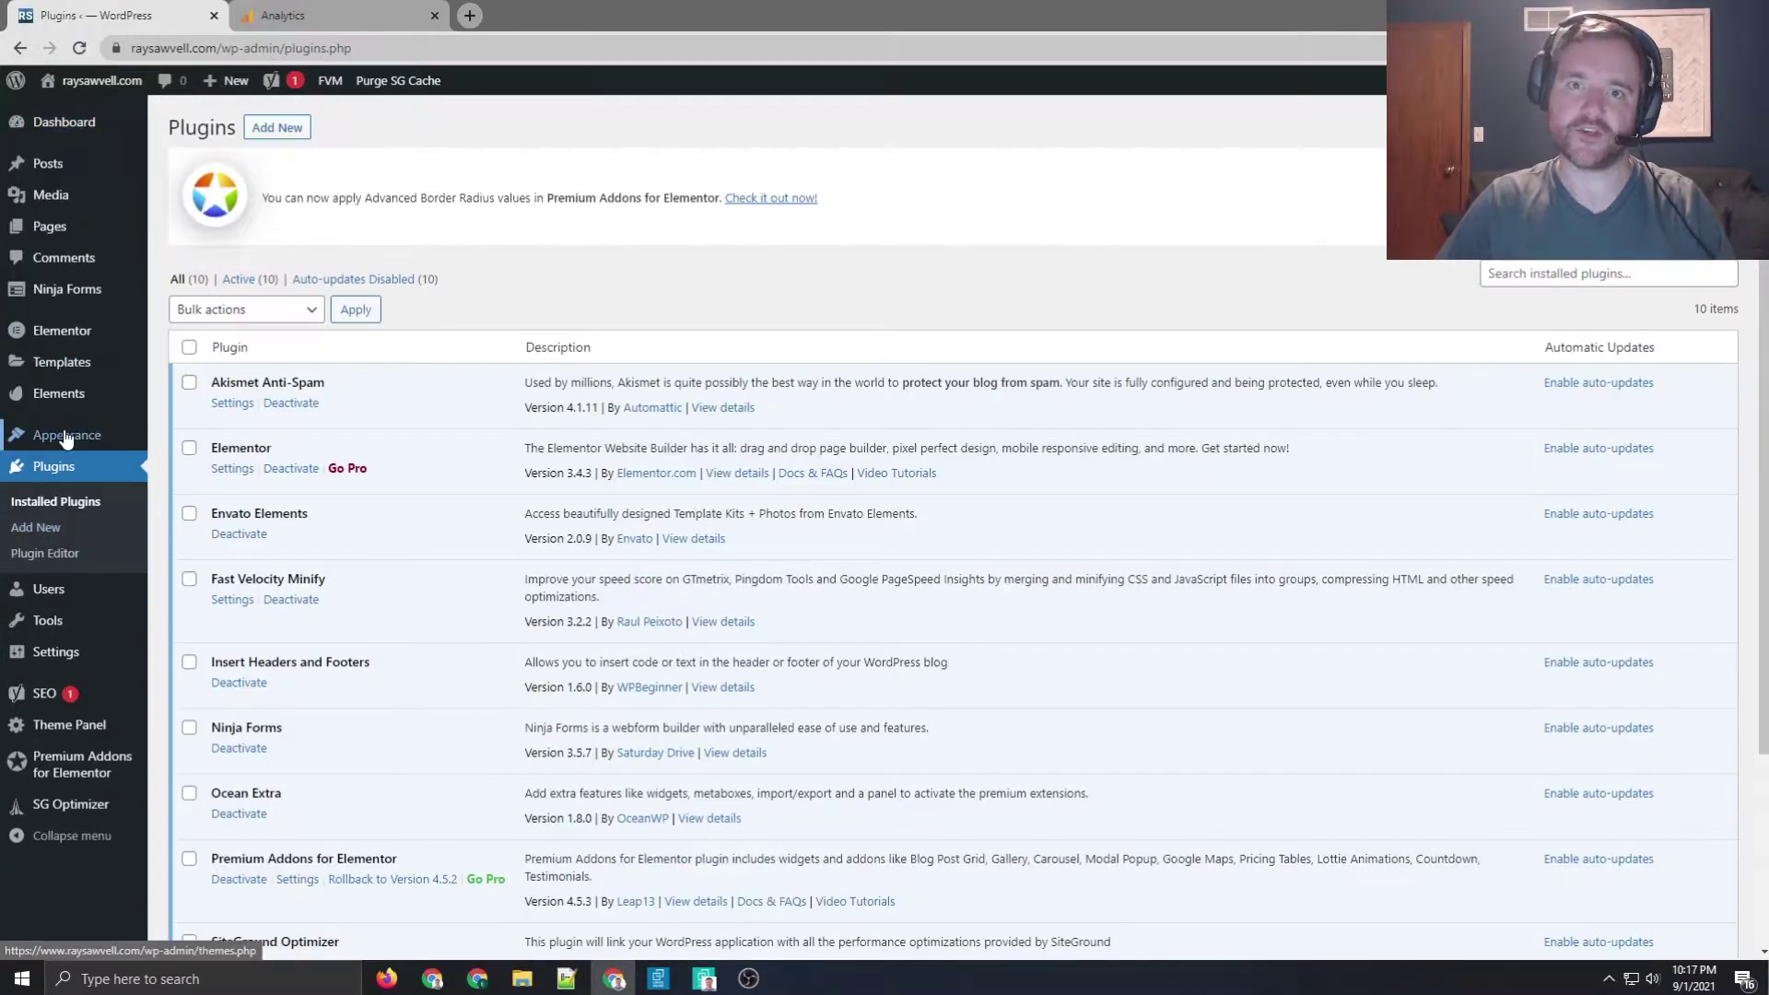
click(277, 128)
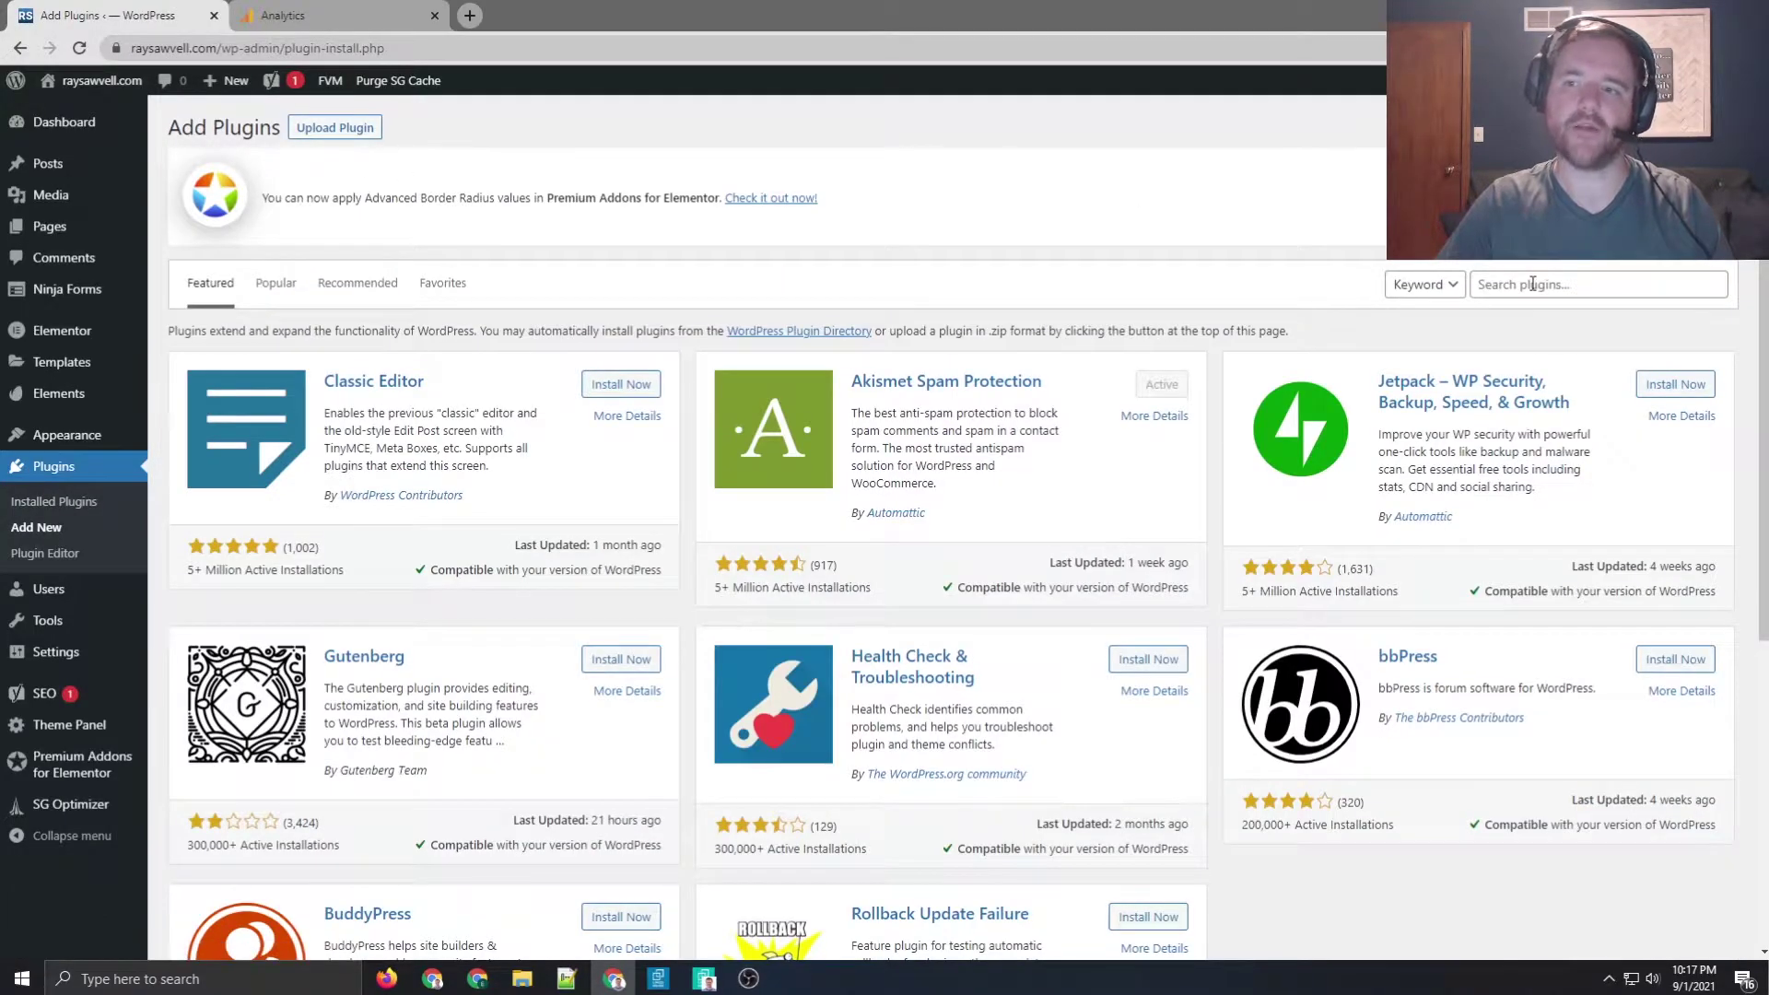
click(1526, 286)
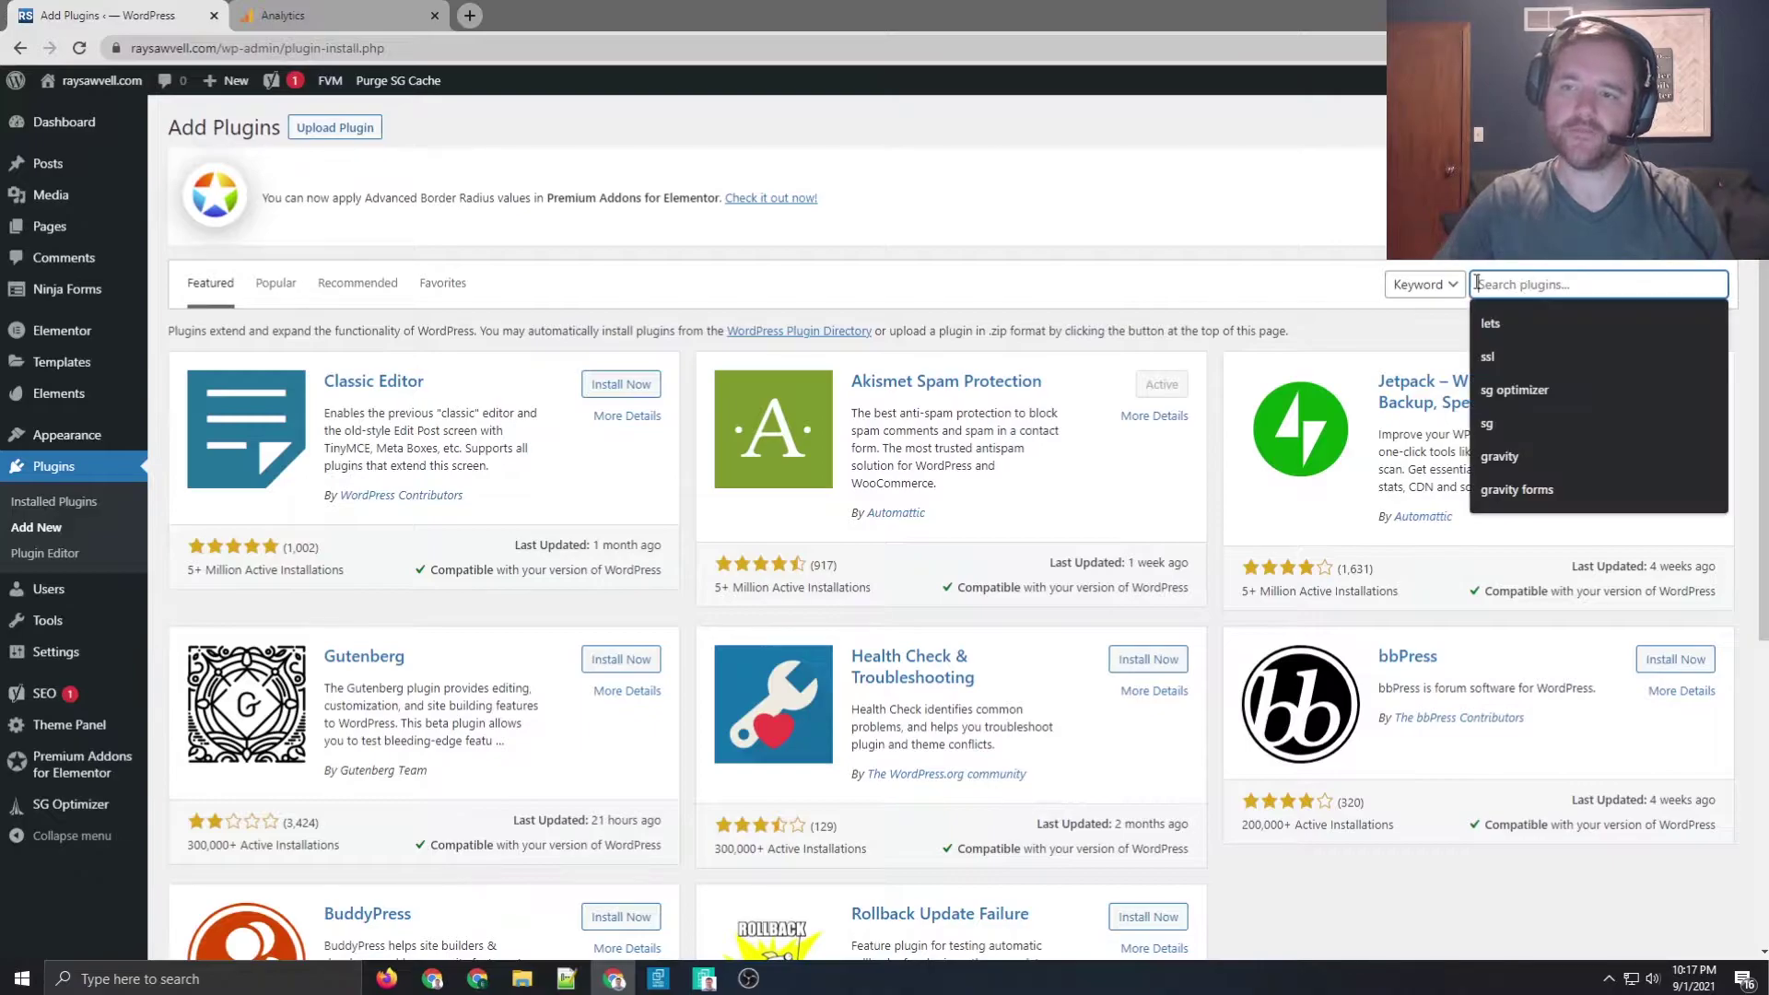
text(analytics)
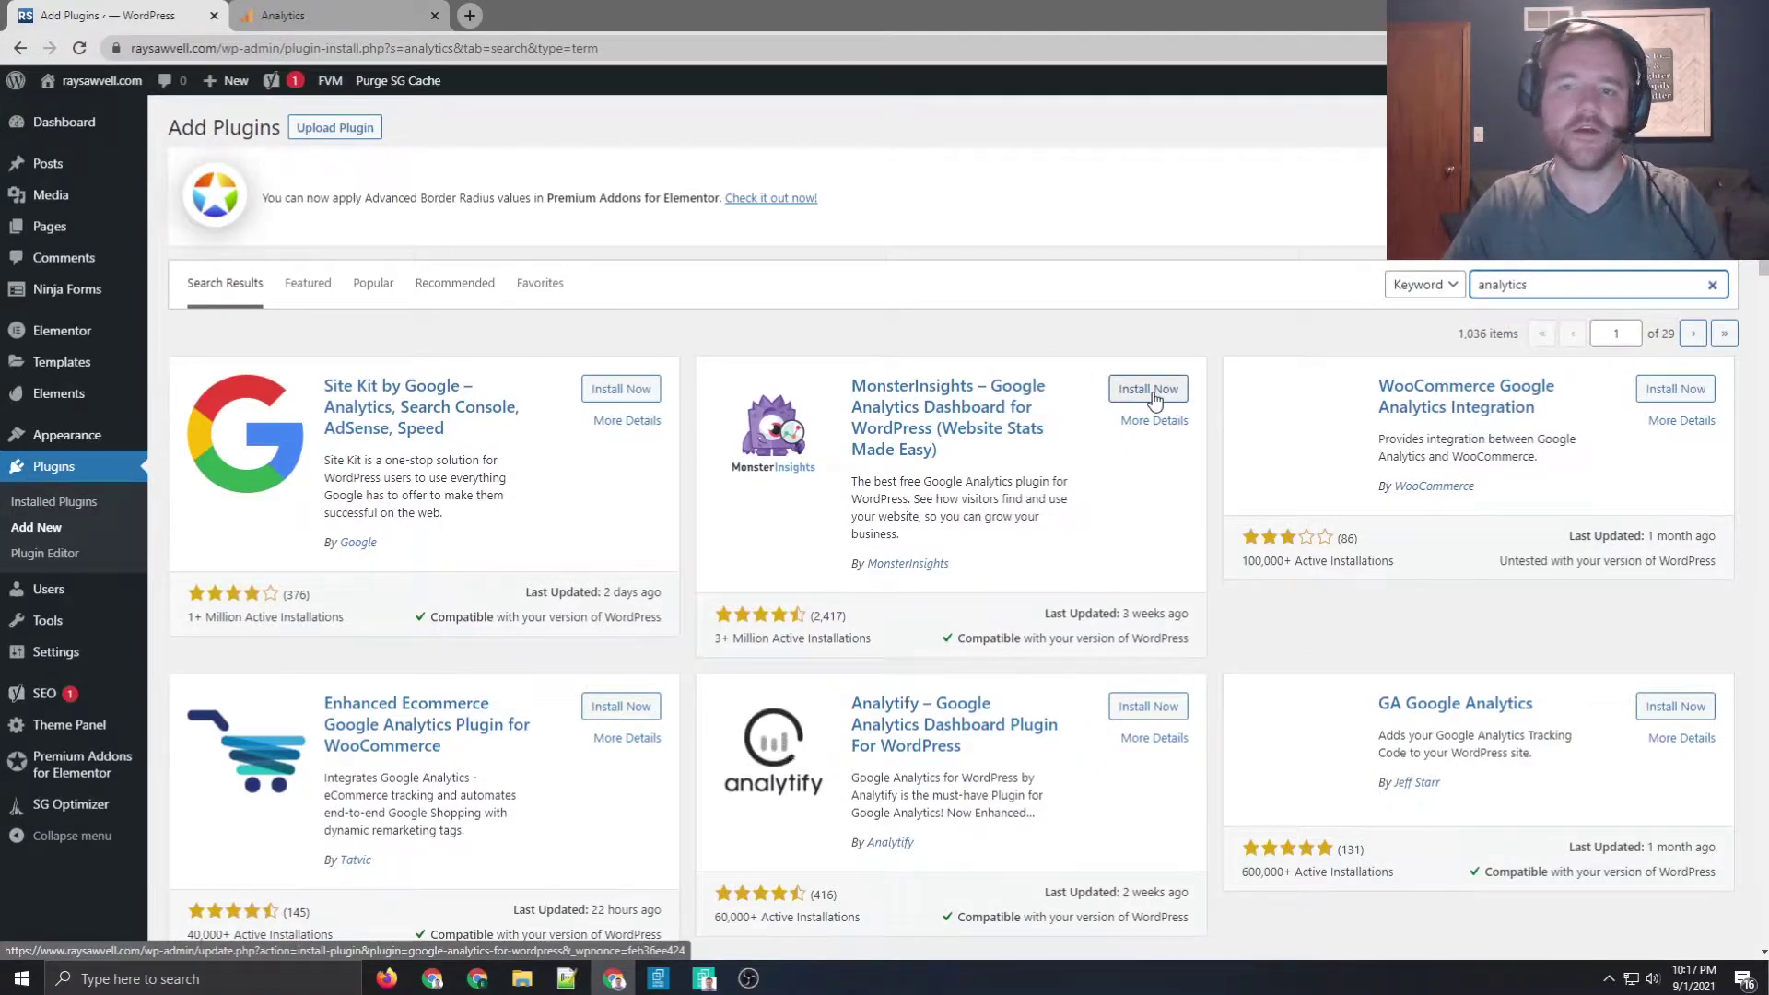
click(1152, 395)
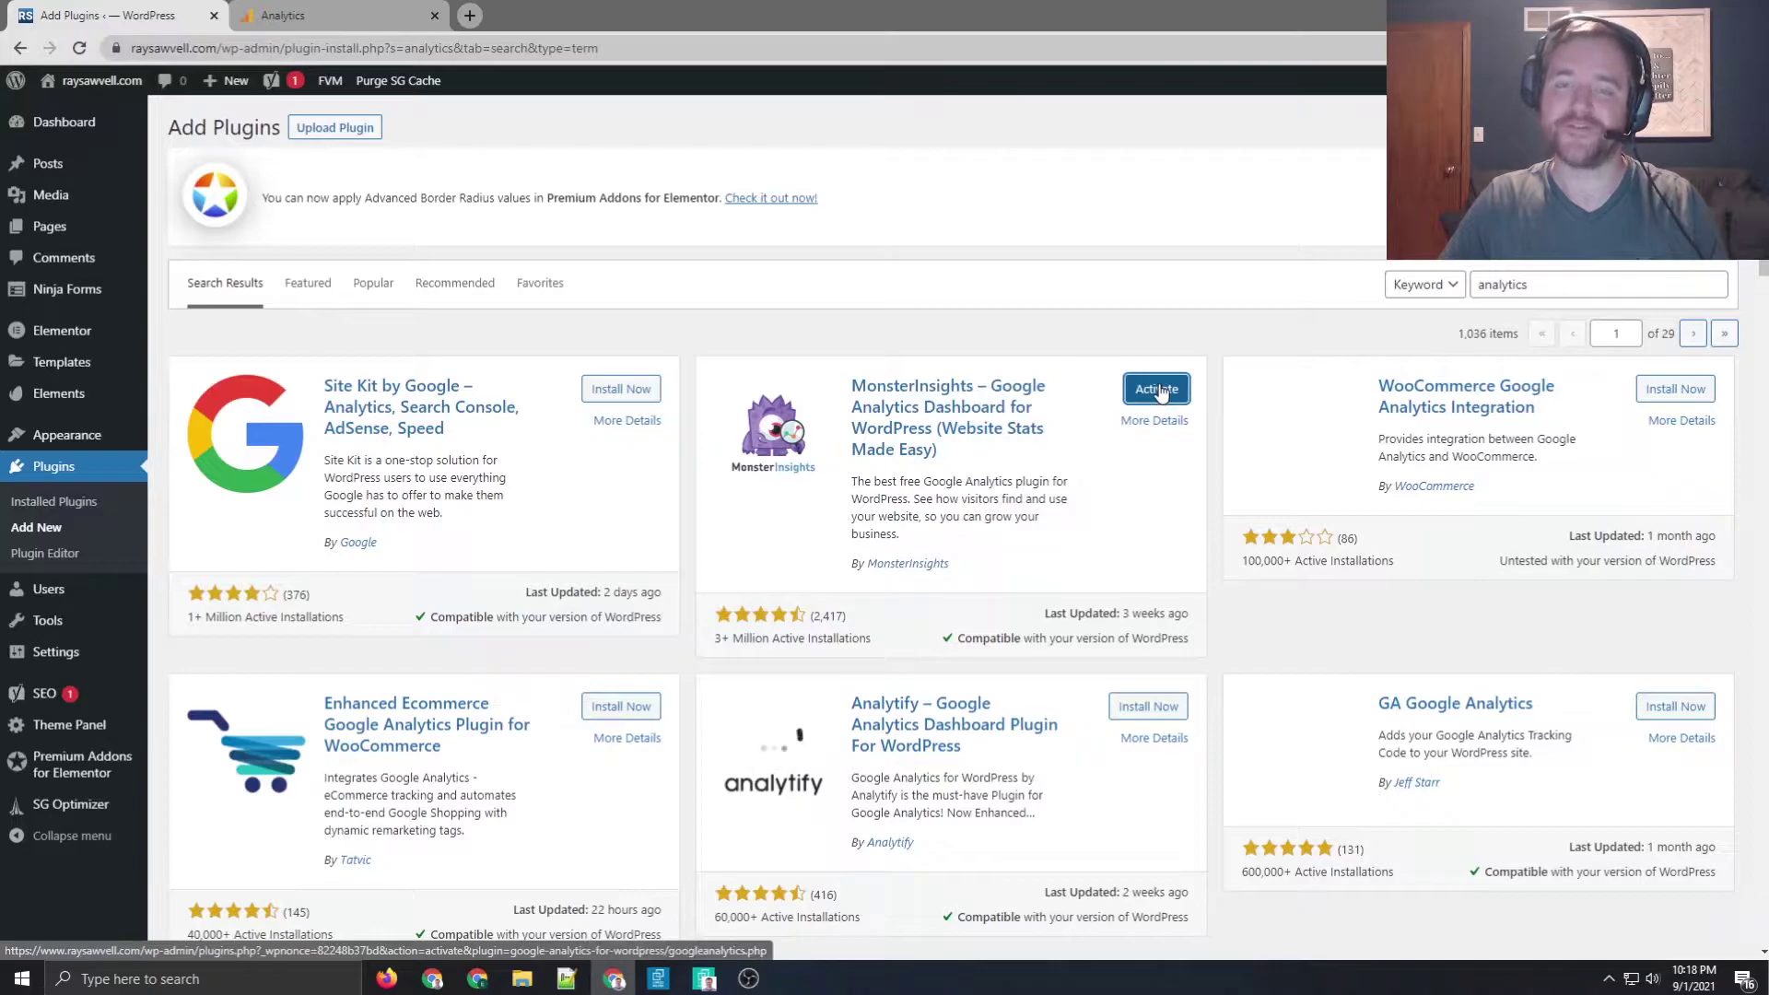
click(1177, 393)
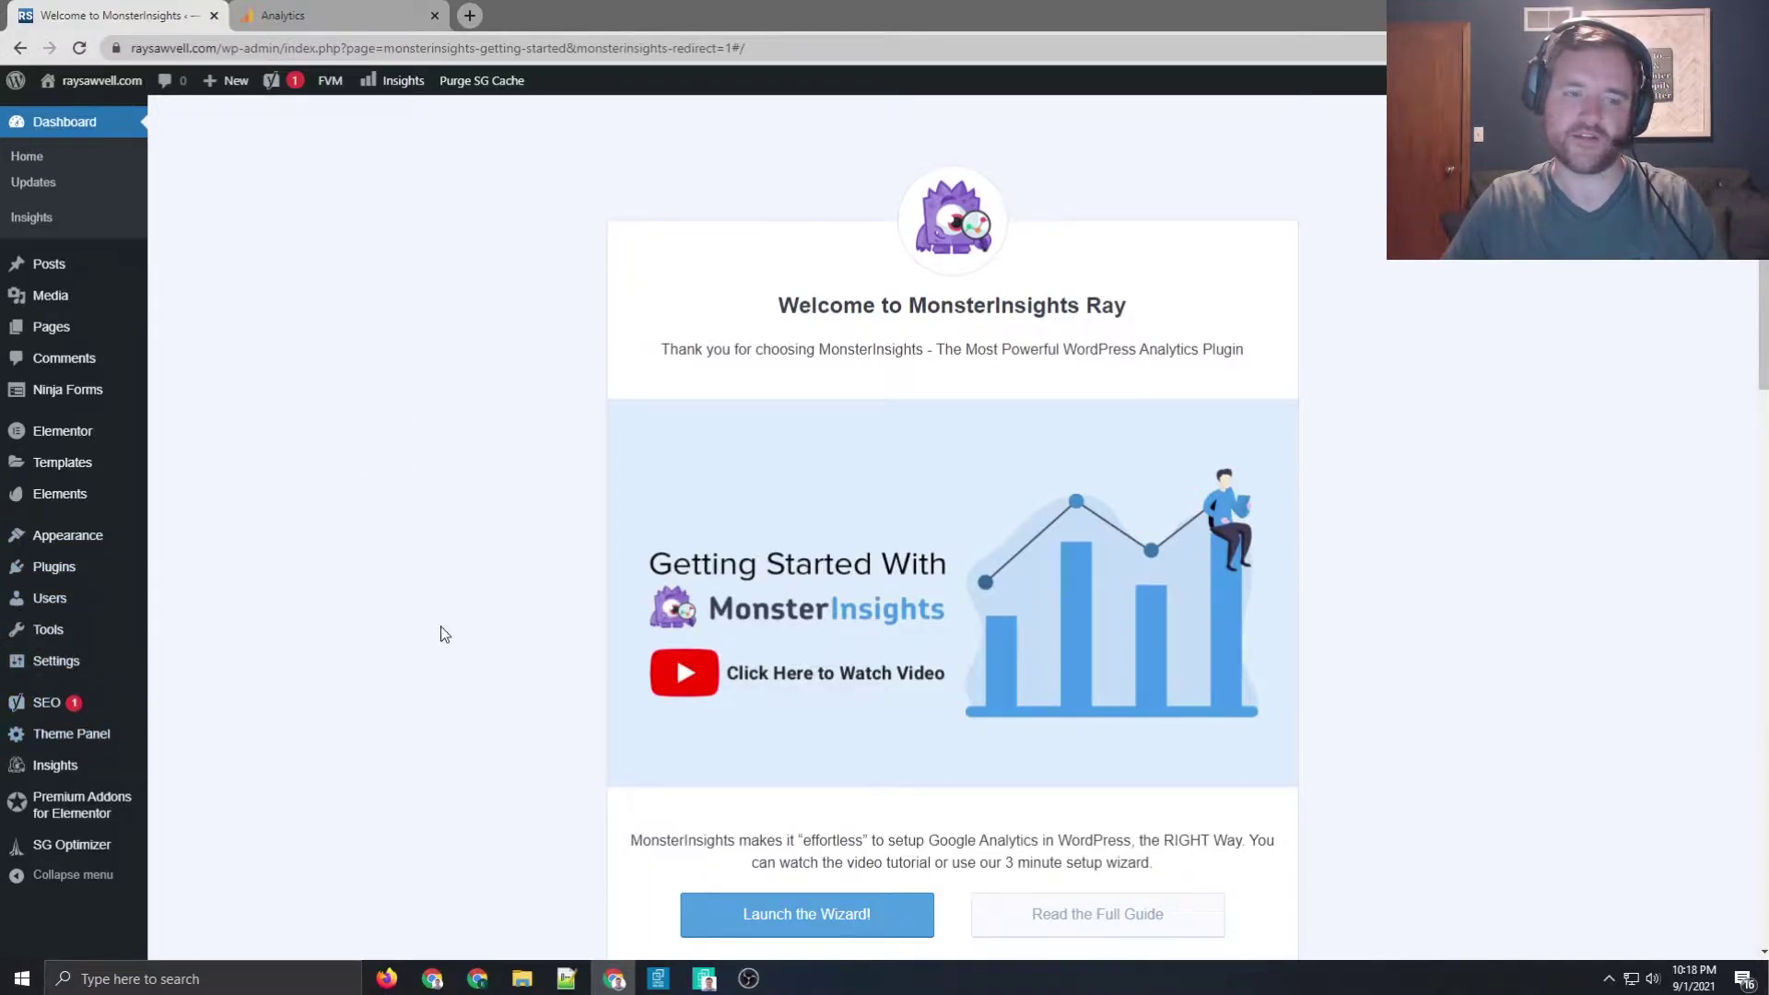
Launch the MonsterInsights setup wizard and save Business Website as the category describing the site
scroll(571, 669, down, 1)
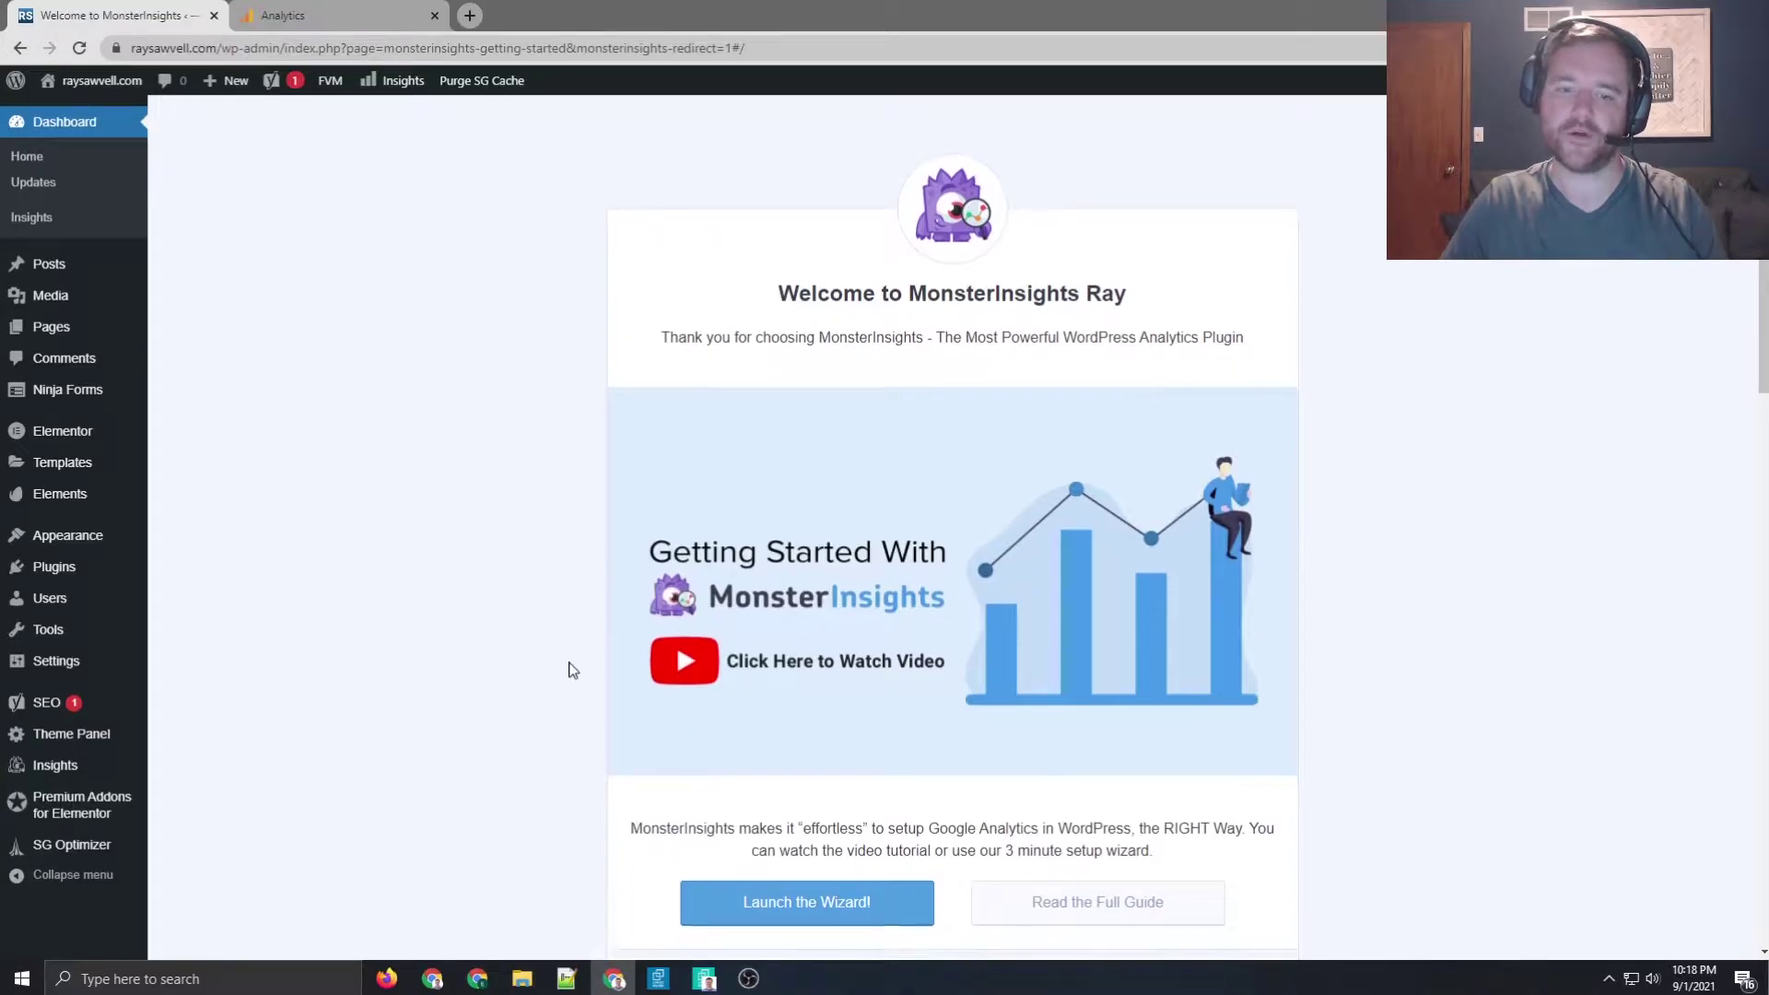
scroll(571, 669, down, 1)
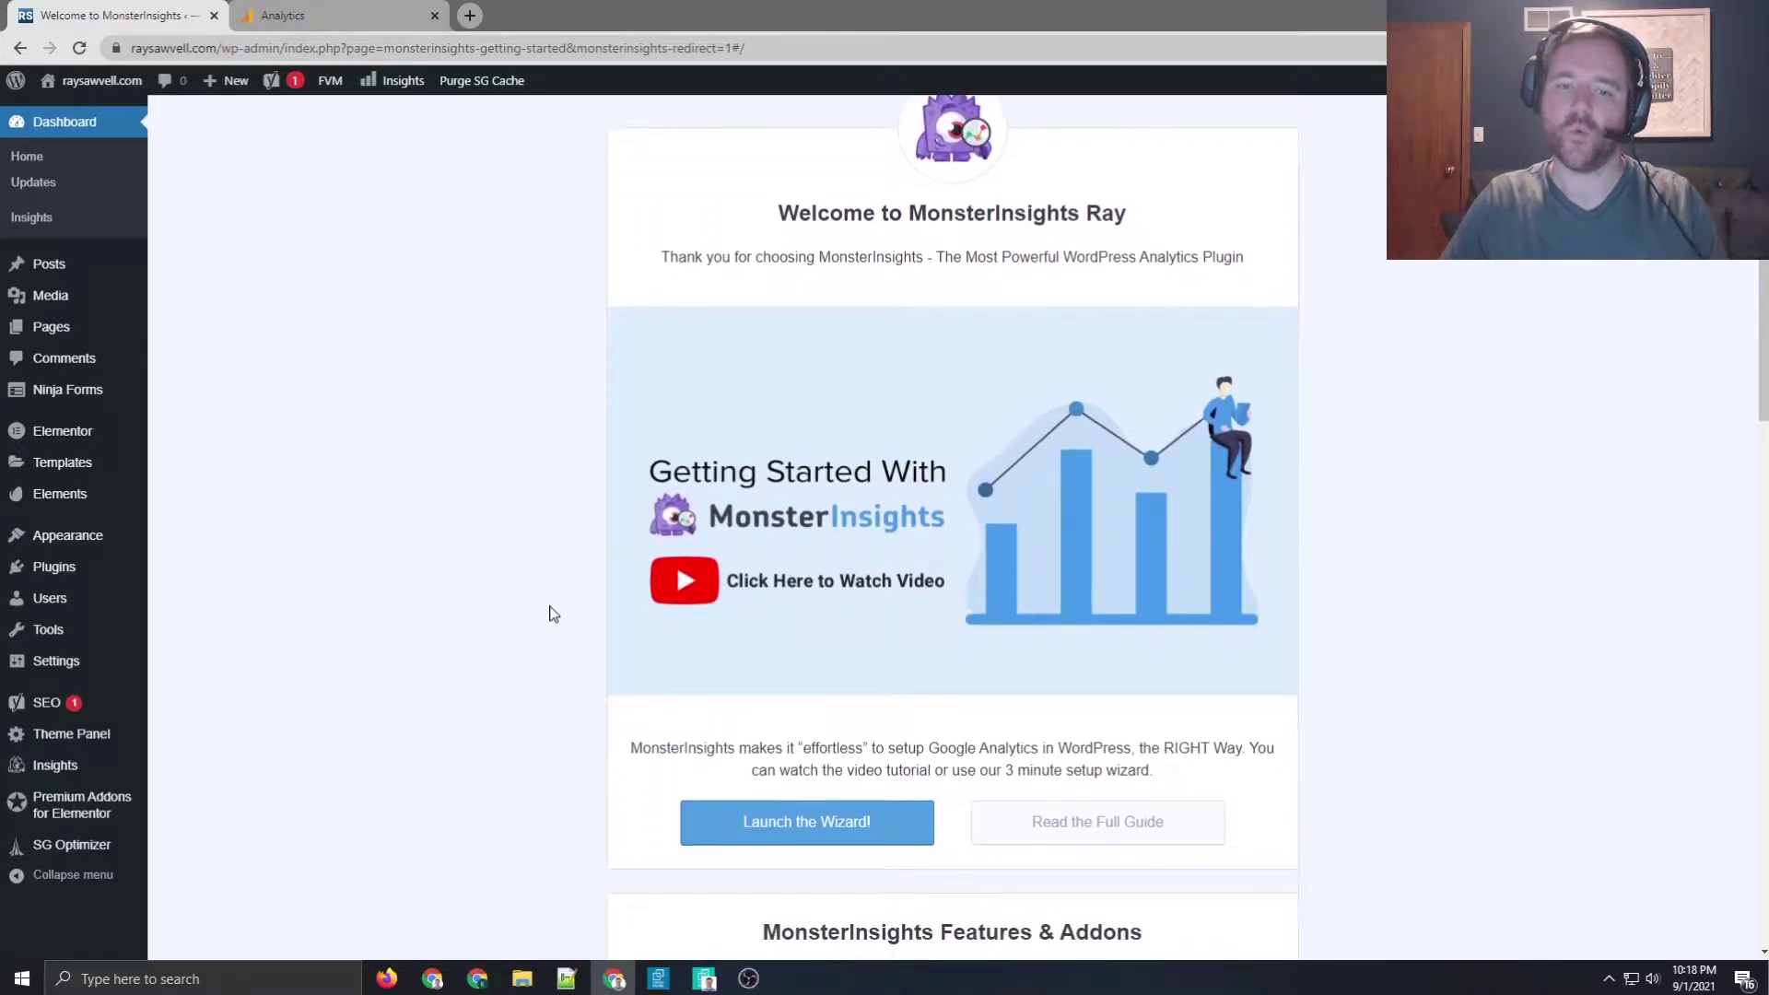
click(820, 837)
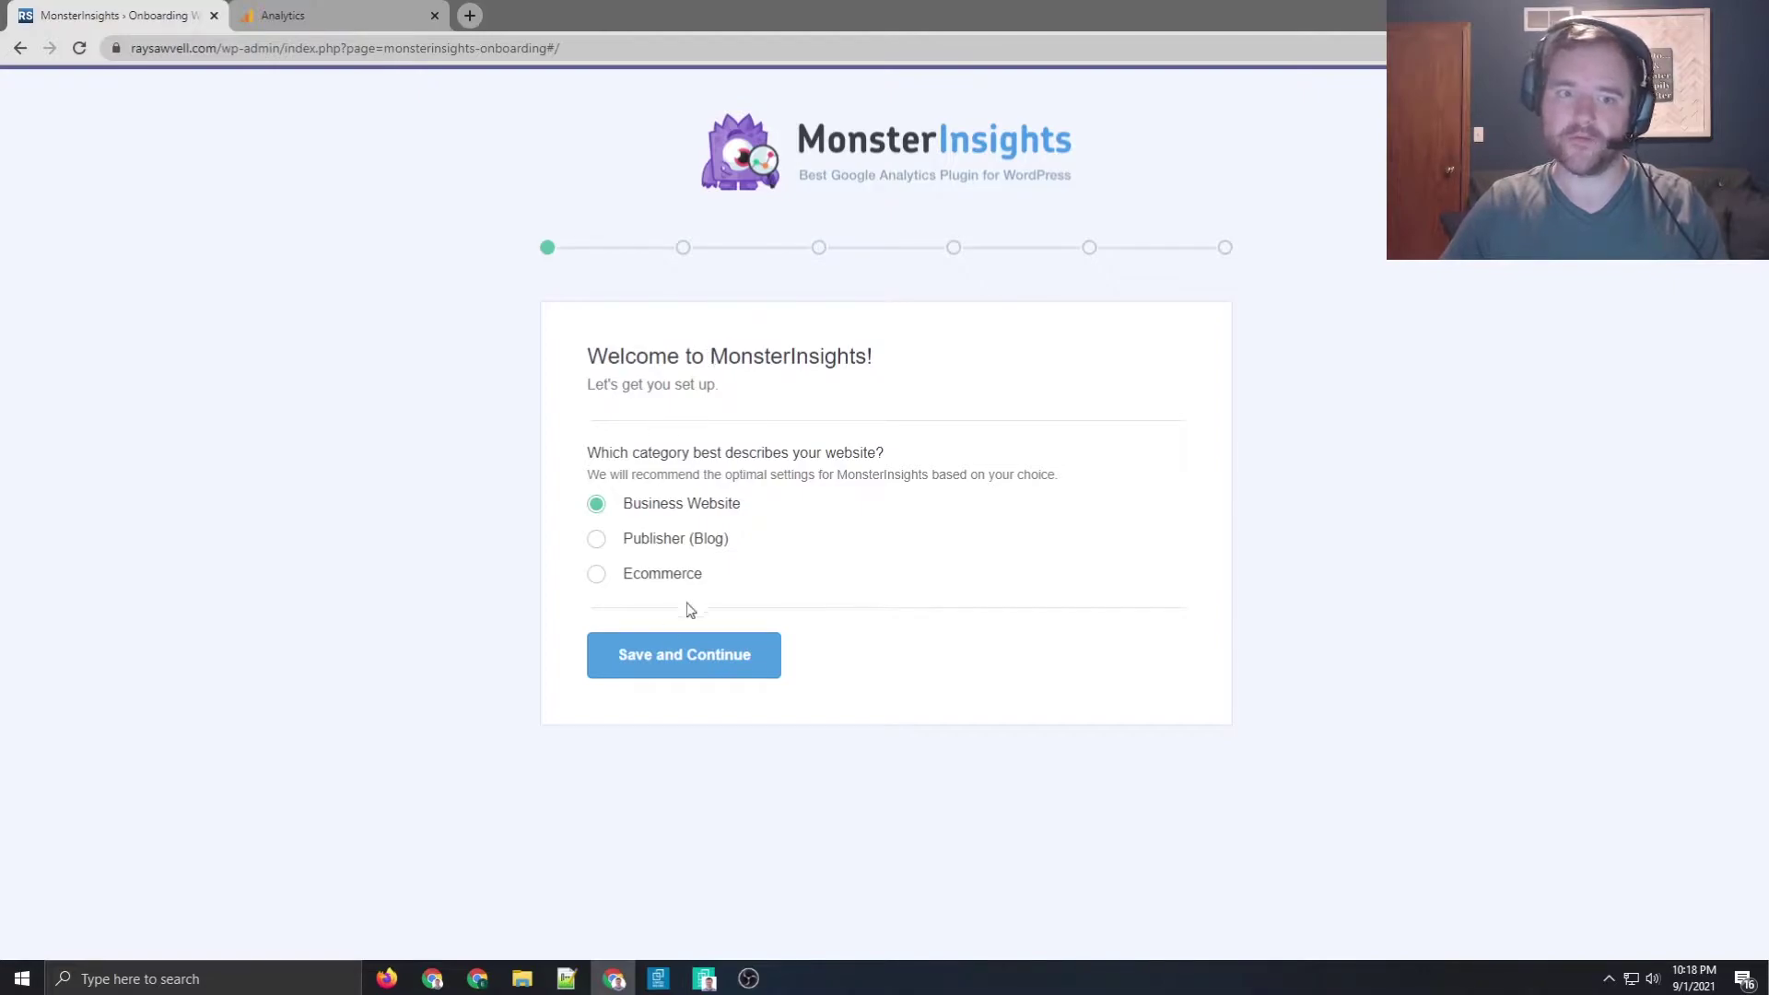
click(658, 670)
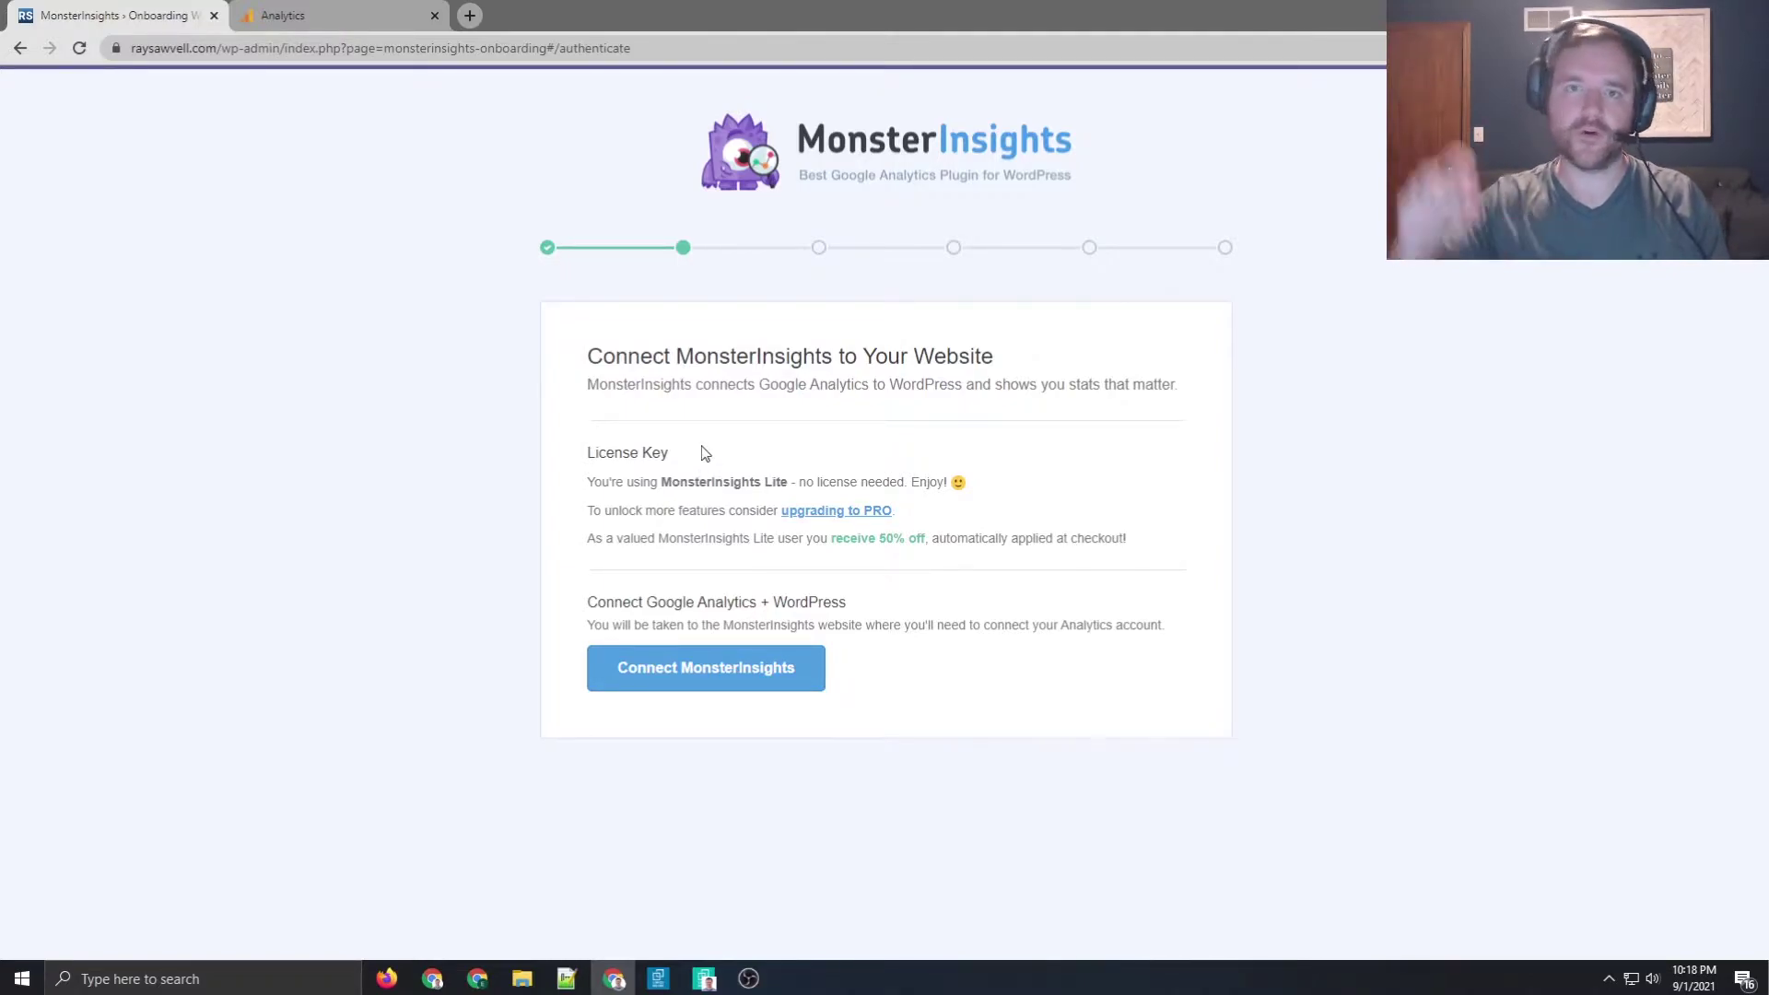
Connect MonsterInsights to the site owner's Google account and allow the requested access permissions
click(669, 670)
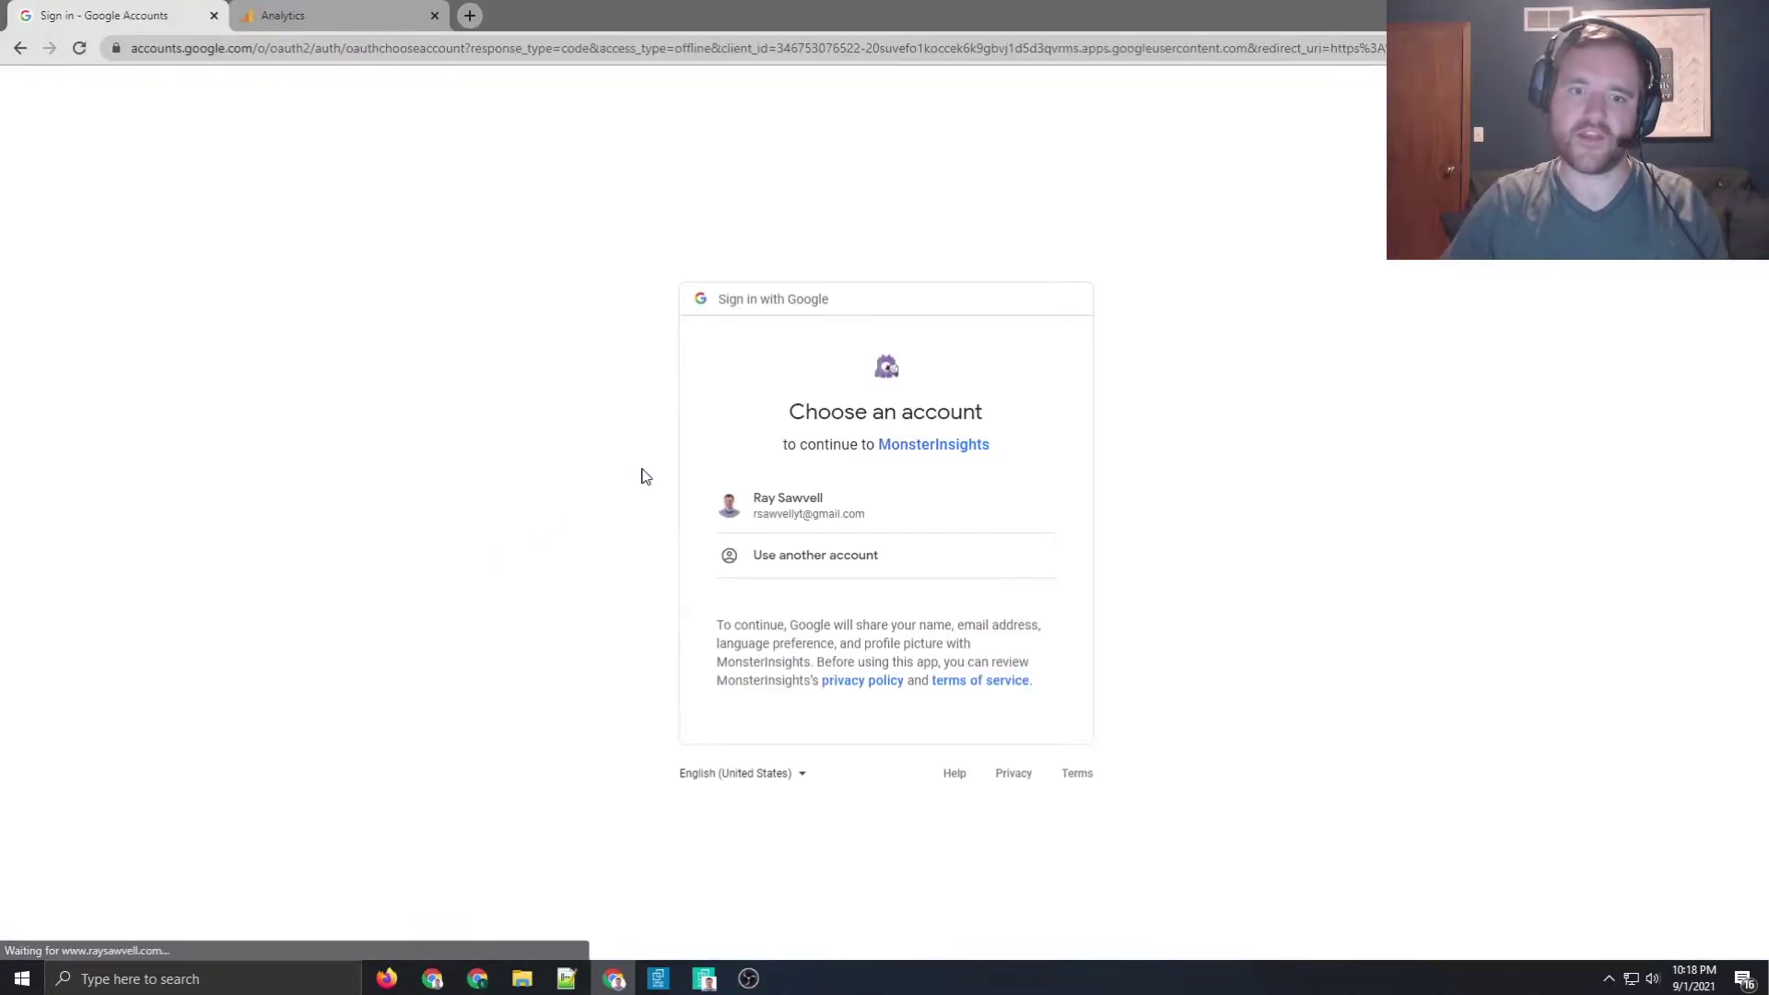
click(779, 502)
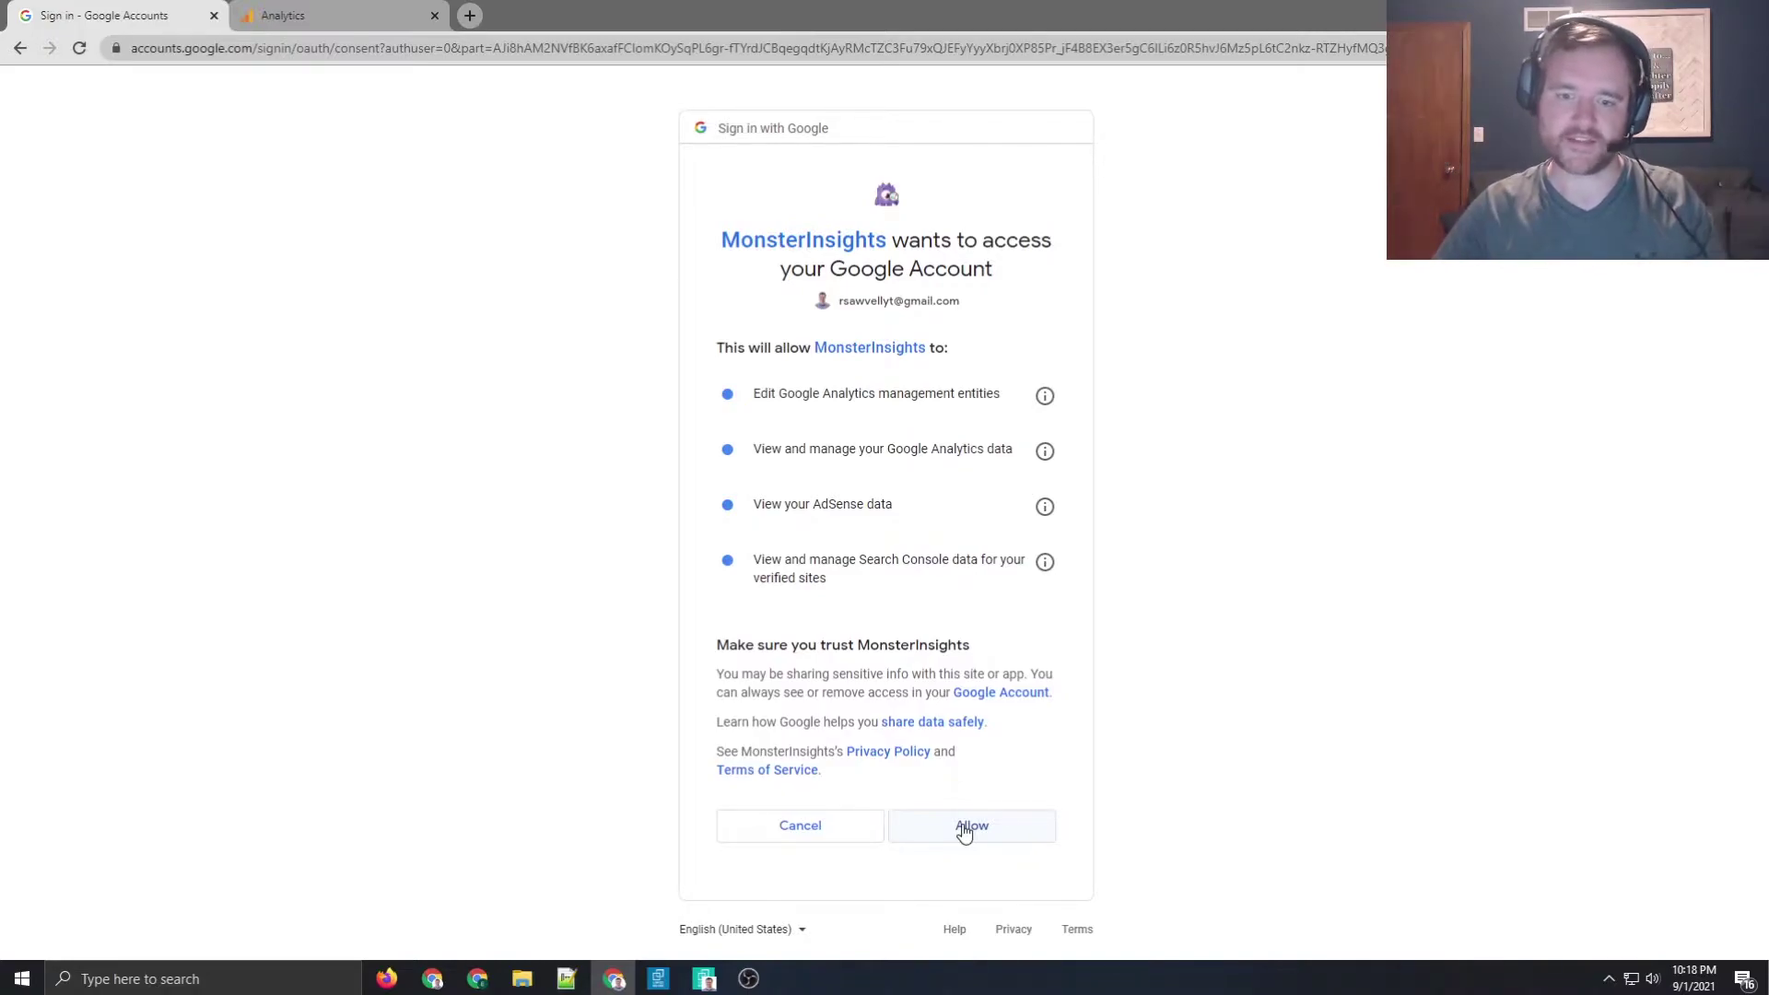
click(964, 828)
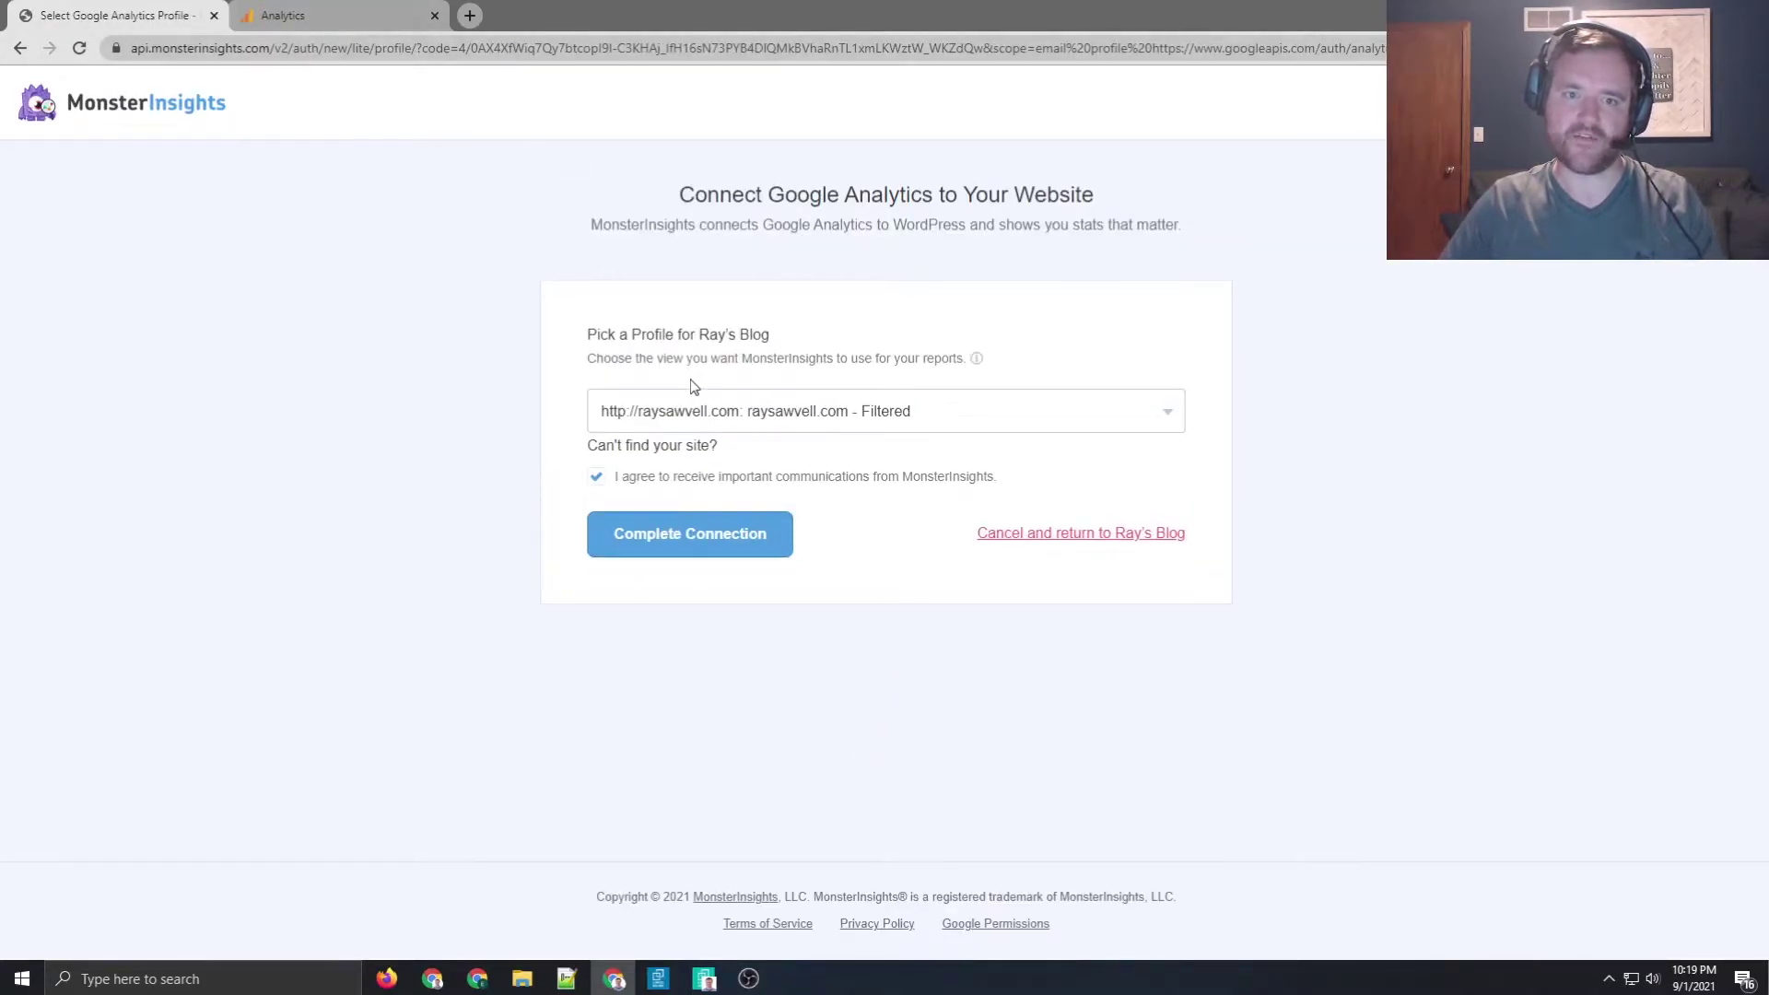
Choose the site's Filtered view as the Google Analytics profile for reports and complete the connection
click(728, 409)
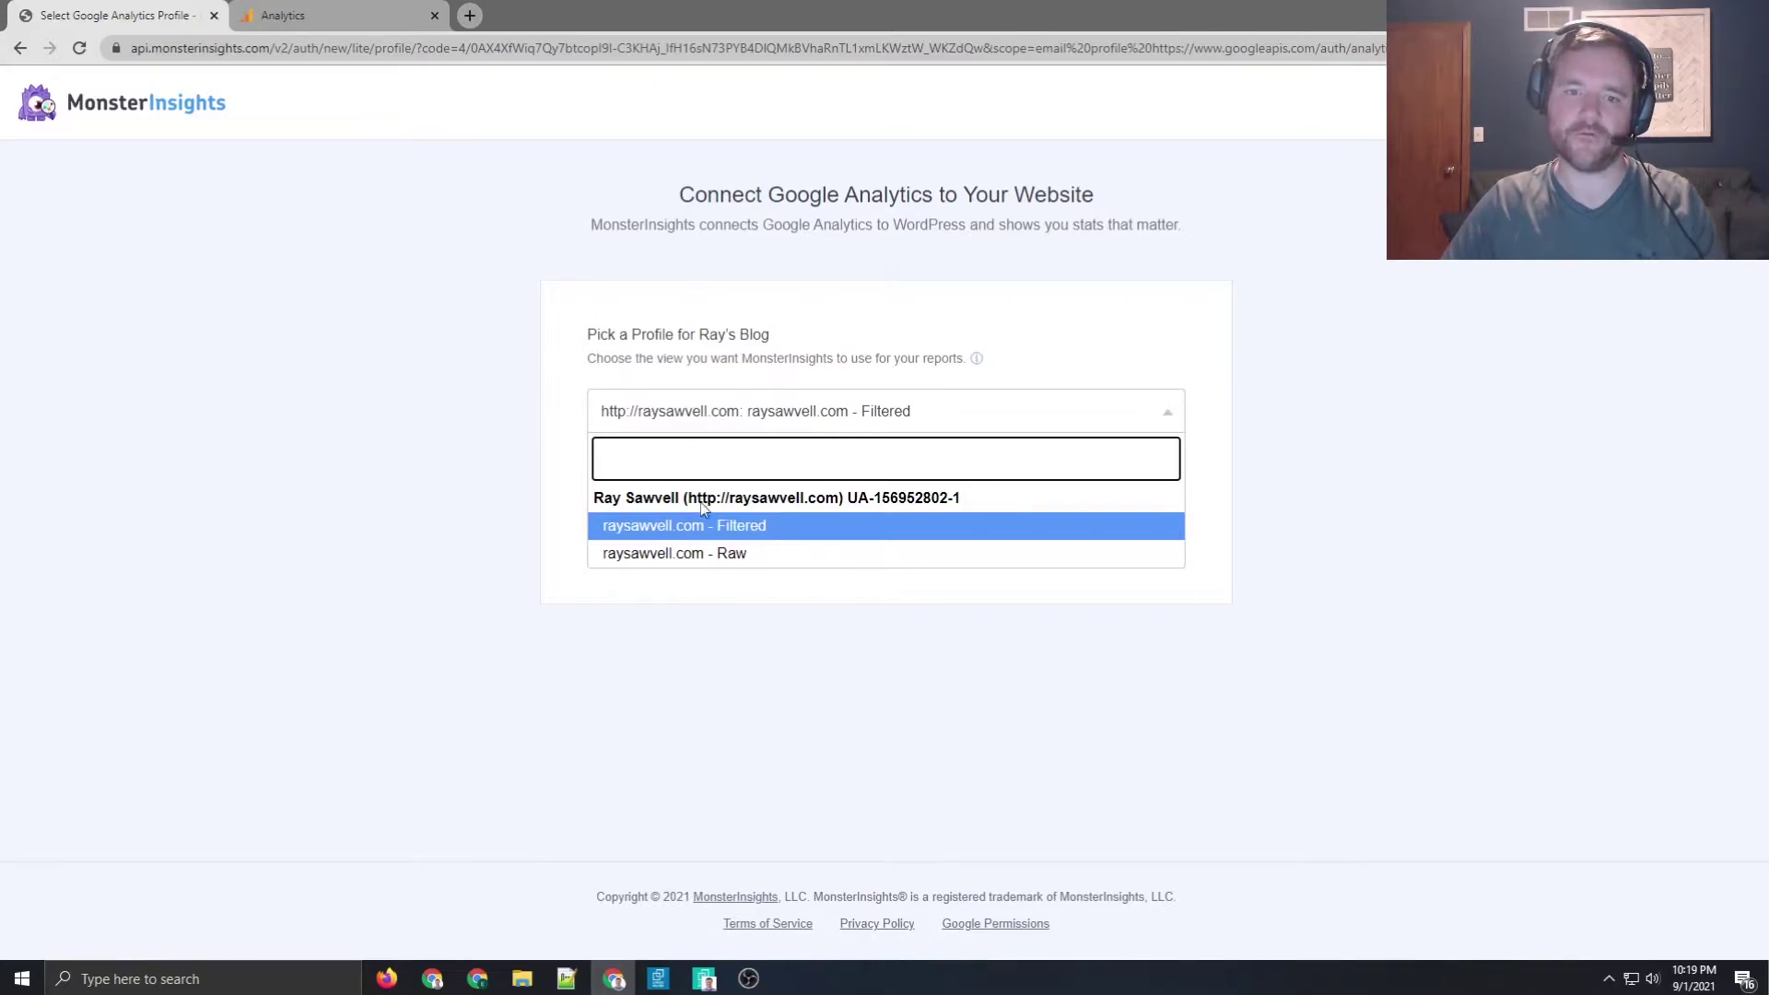
click(702, 526)
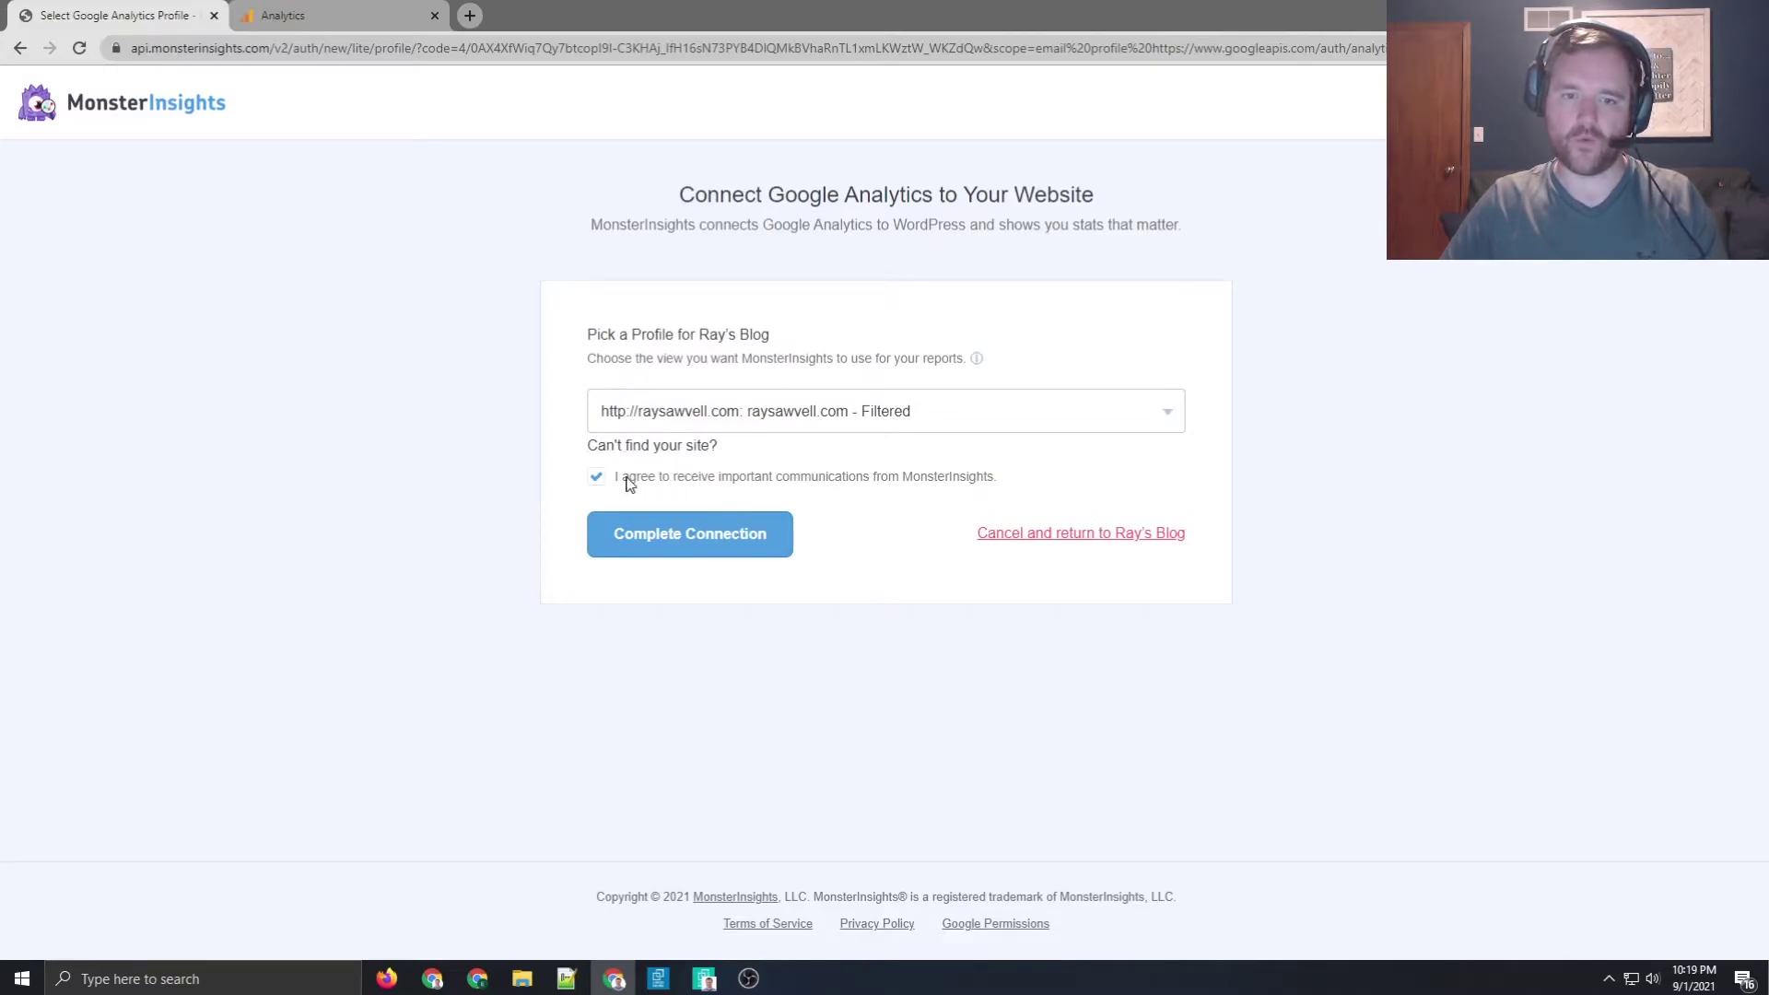
click(679, 544)
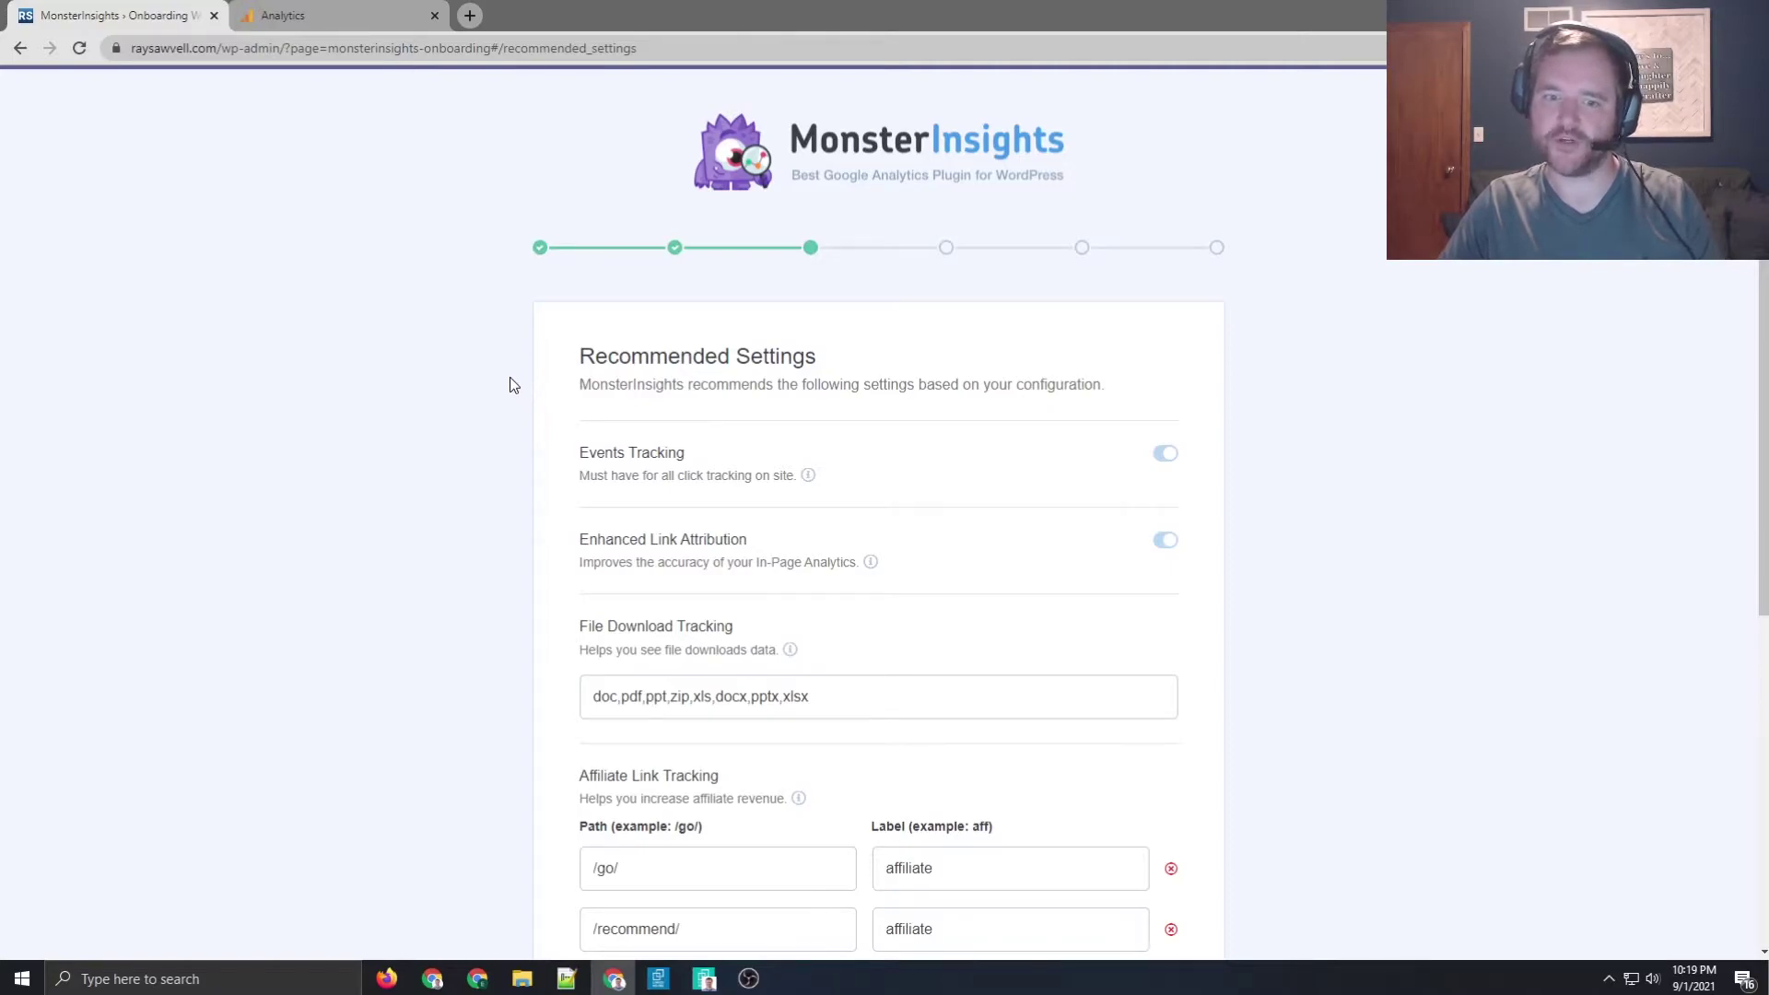
Review the recommended settings, enable Install Updates Automatically, and save them with the other defaults kept
scroll(500, 385, down, 1)
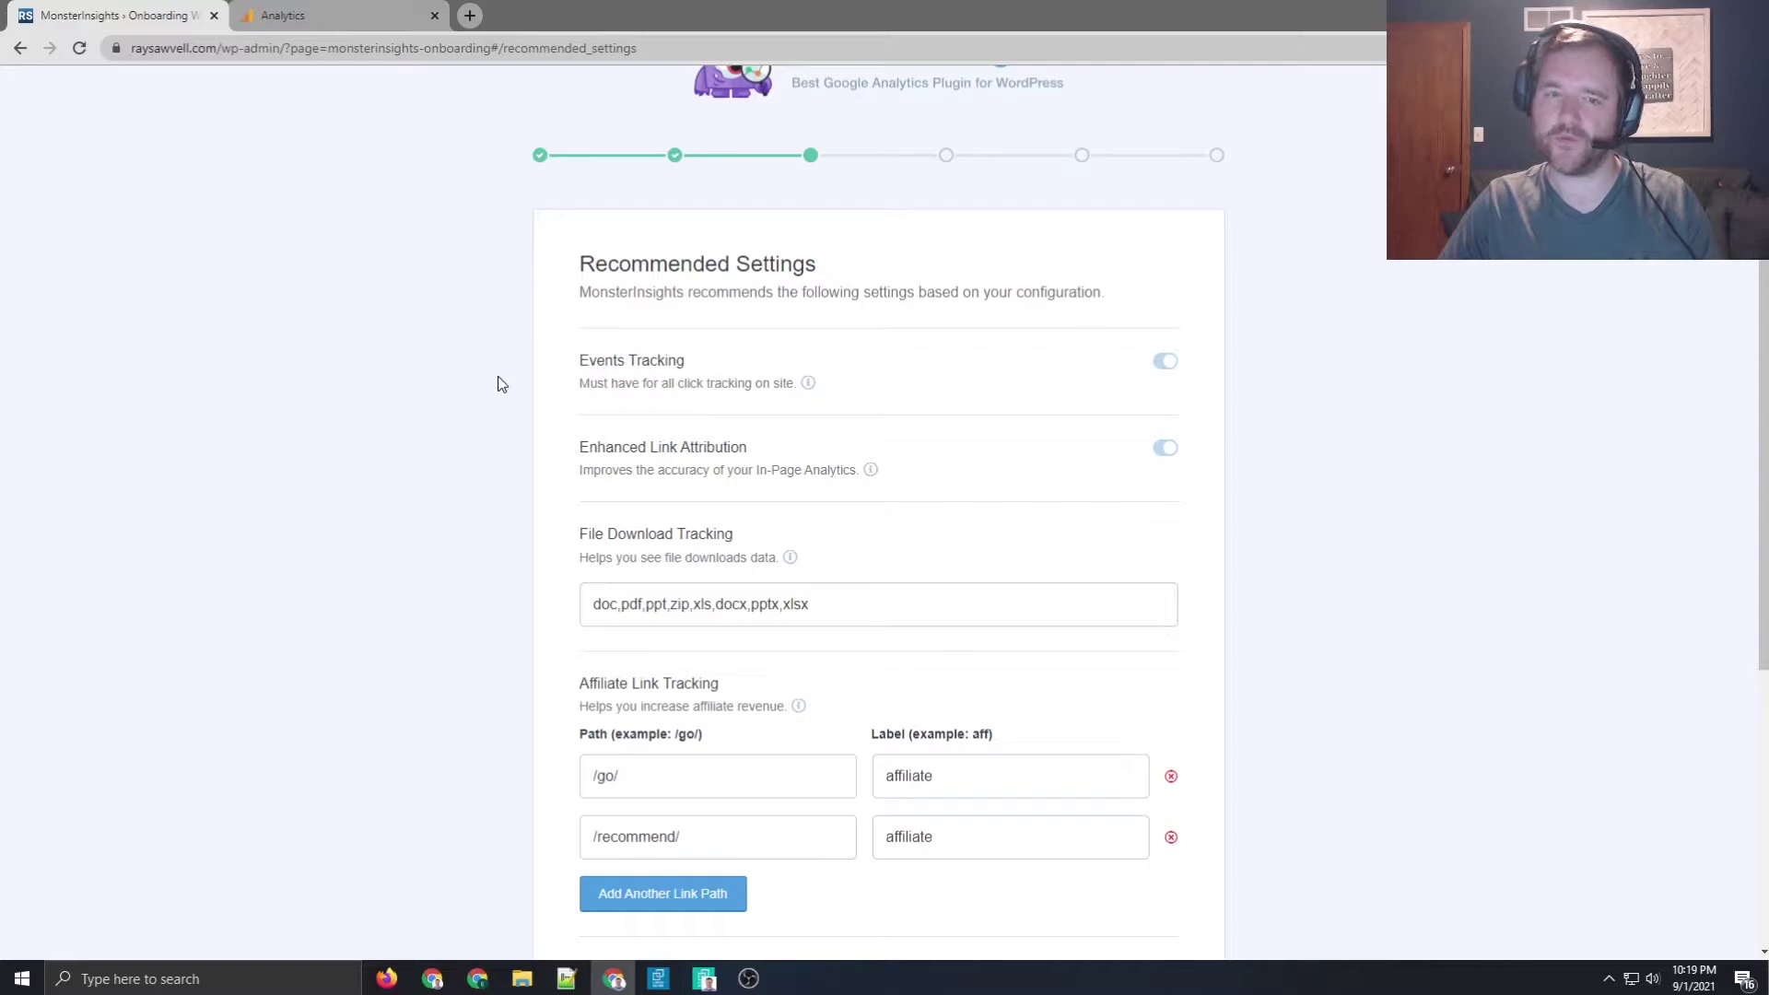
scroll(566, 352, down, 1)
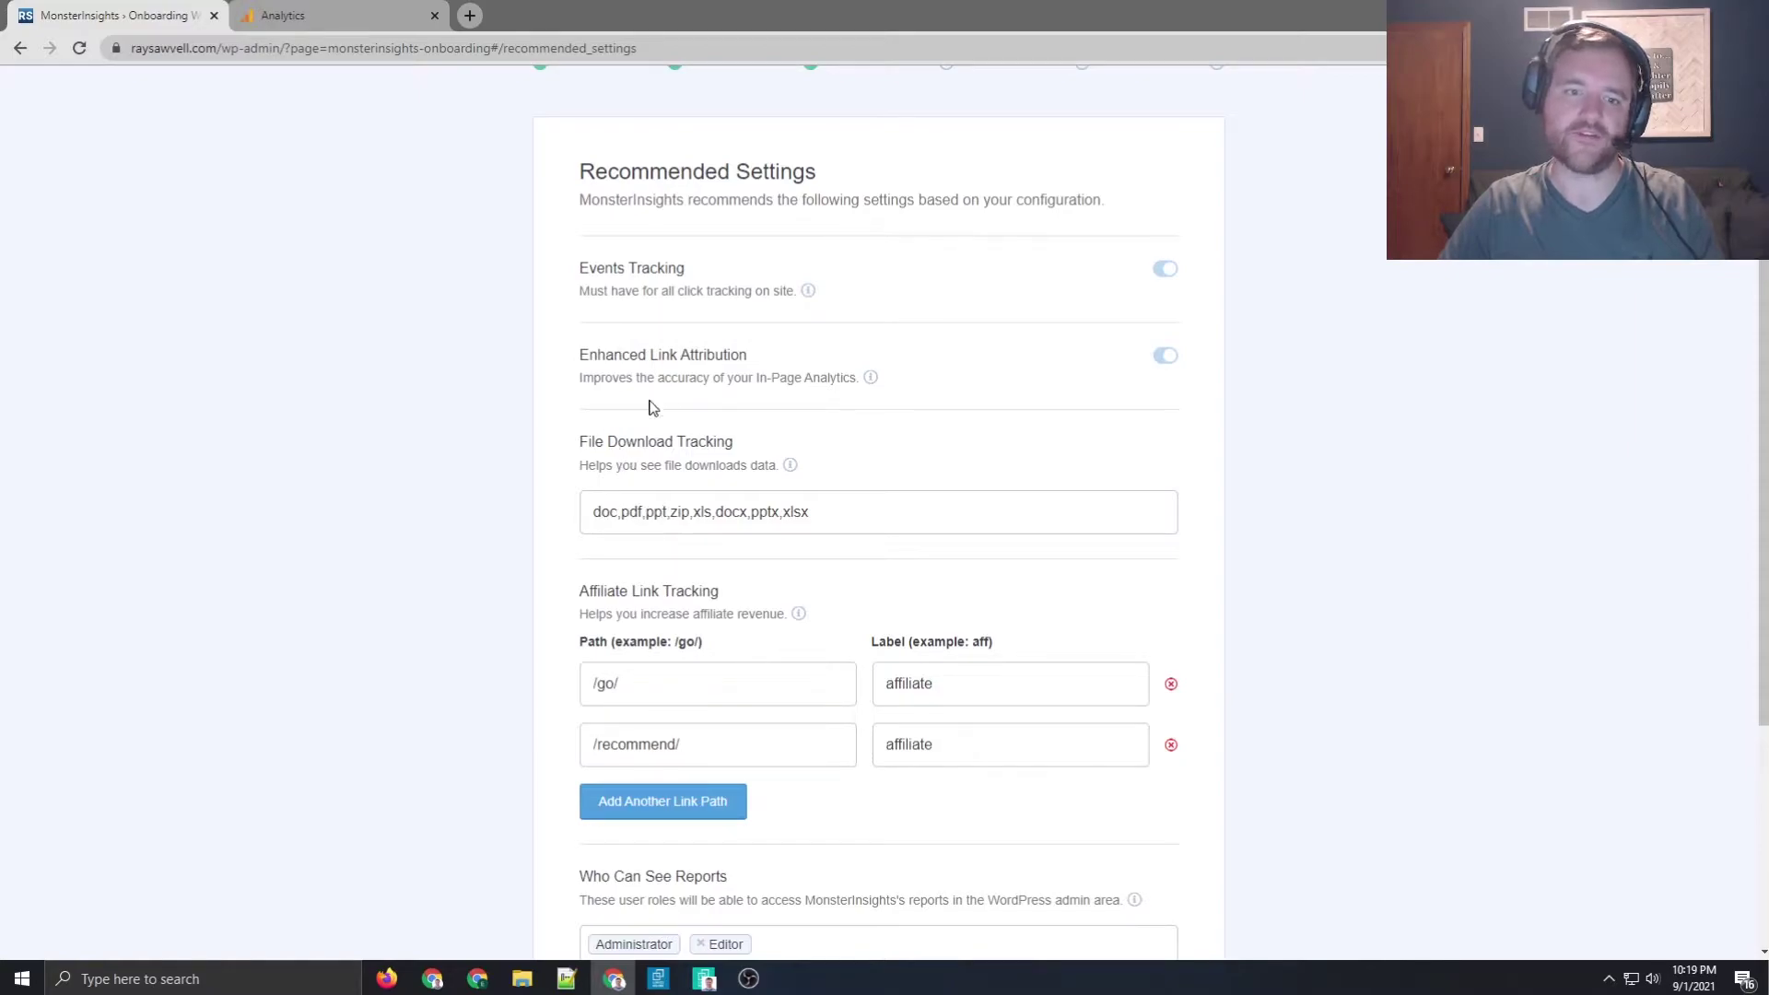
scroll(467, 417, down, 3)
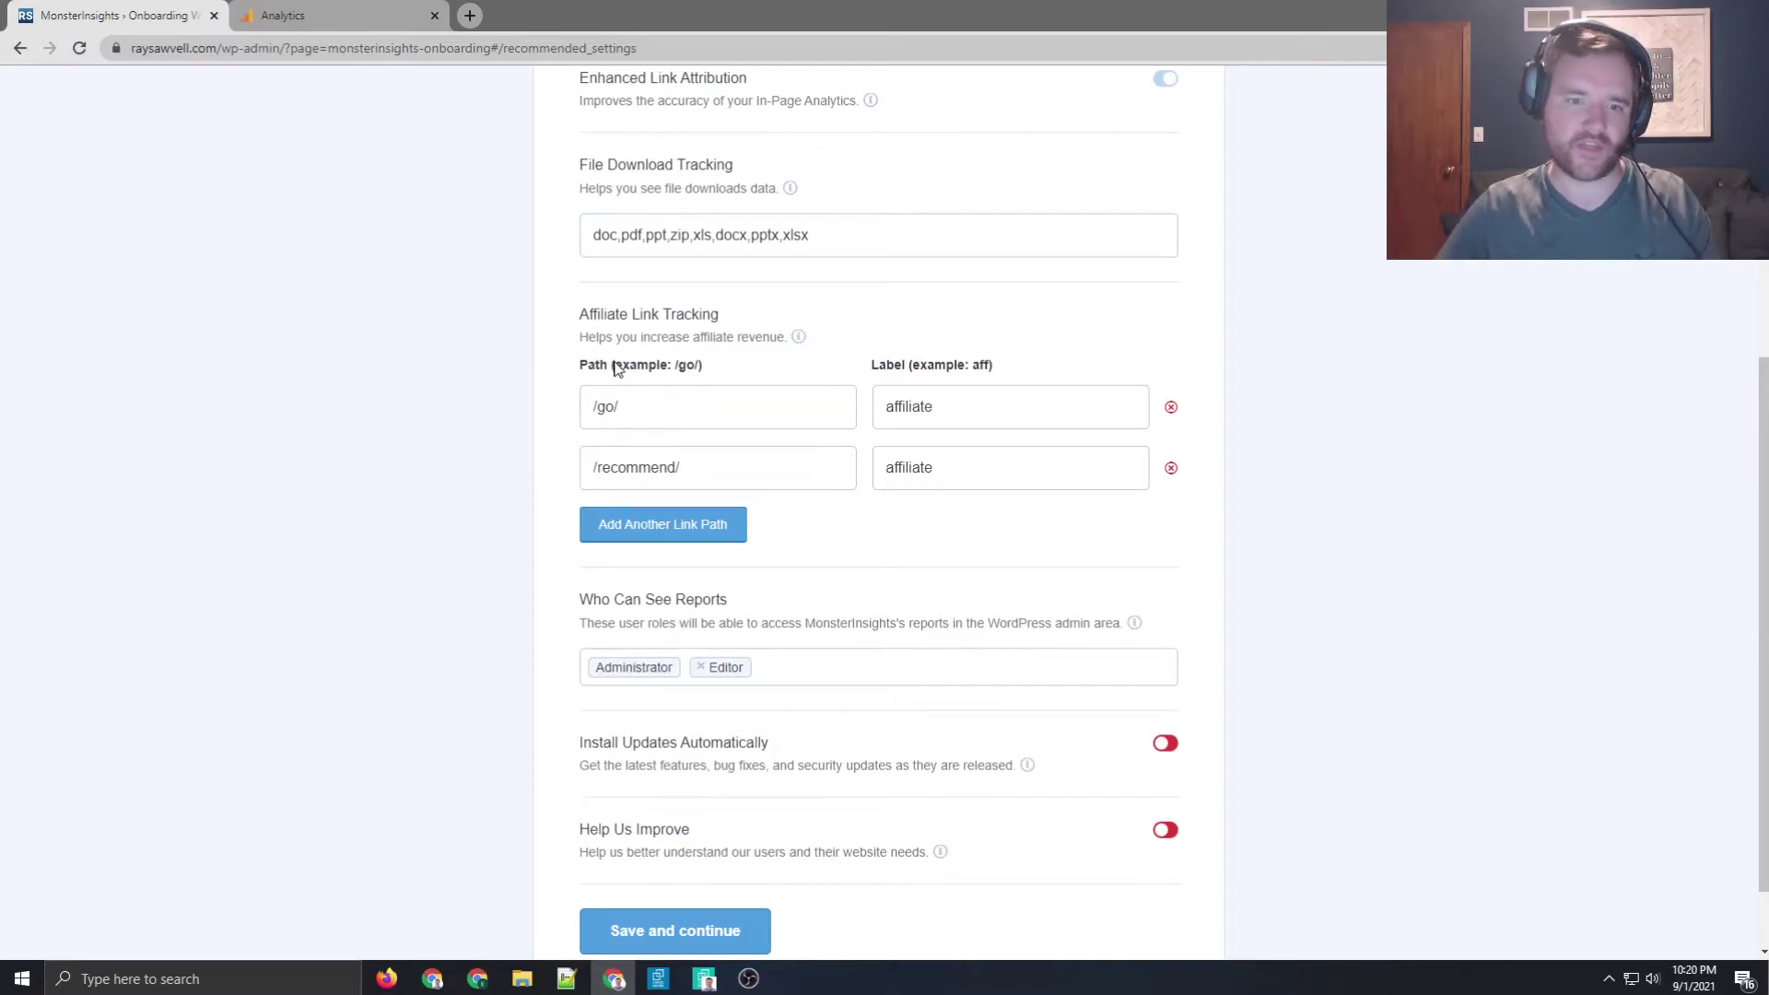
scroll(488, 433, down, 1)
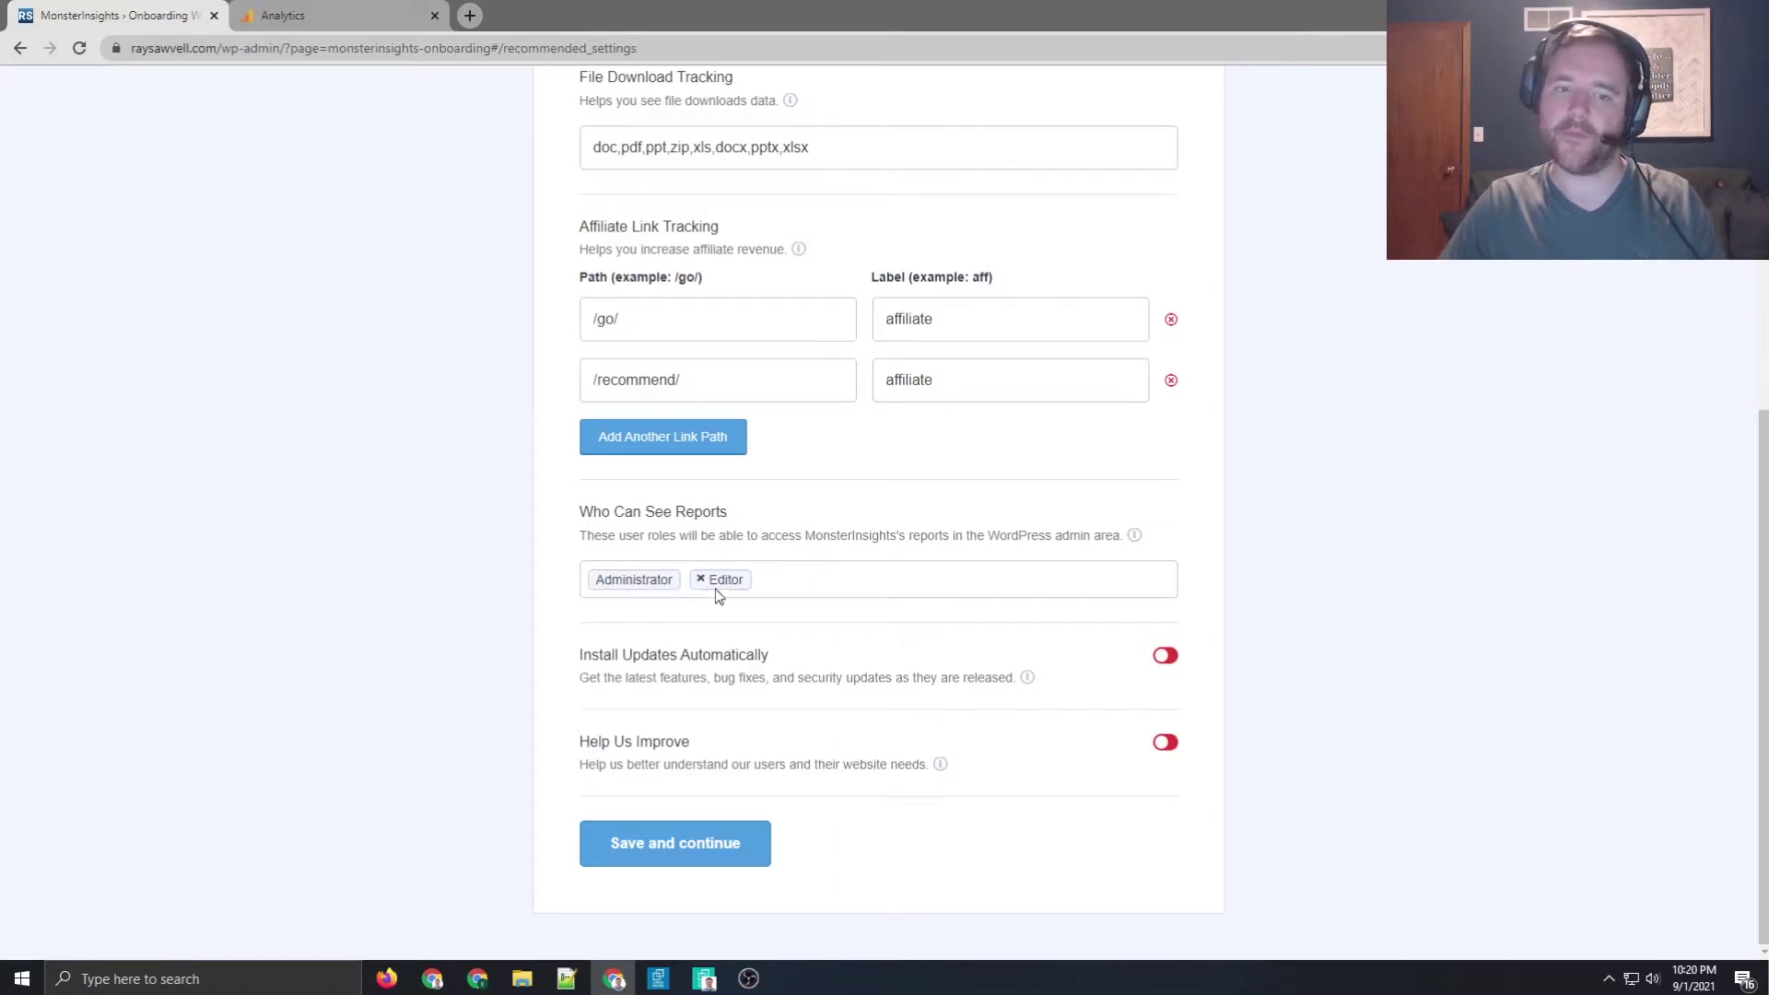
click(1166, 657)
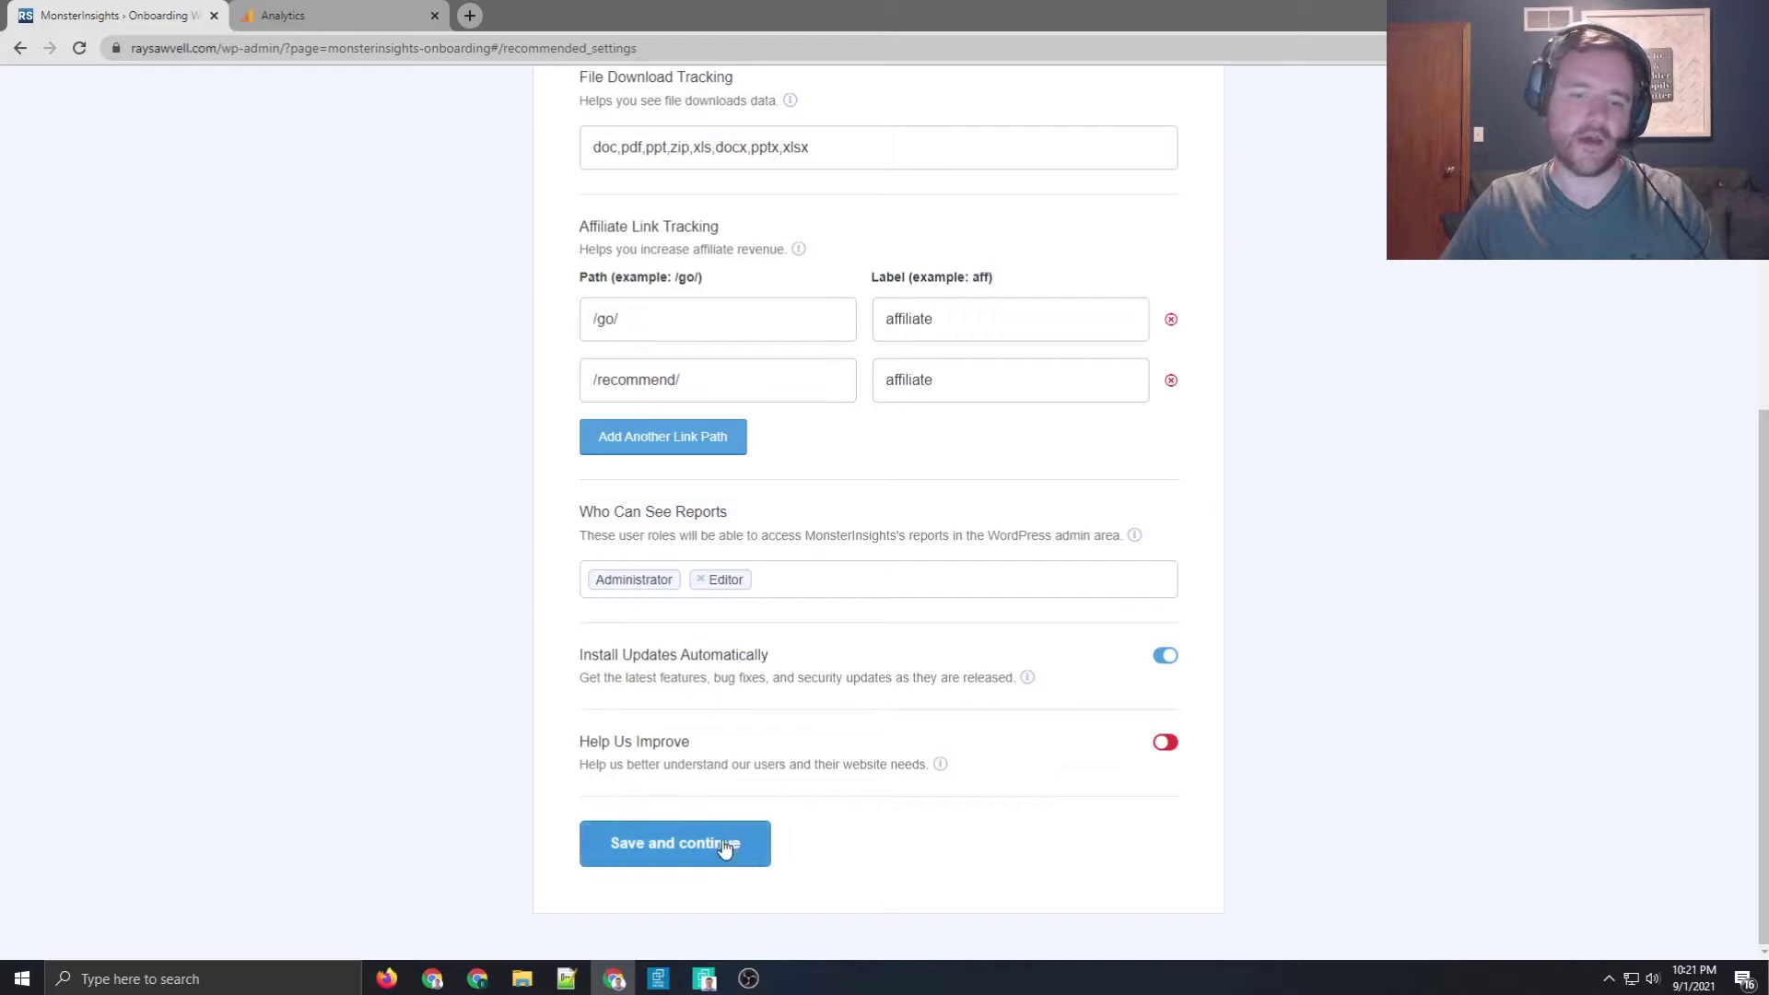
click(652, 843)
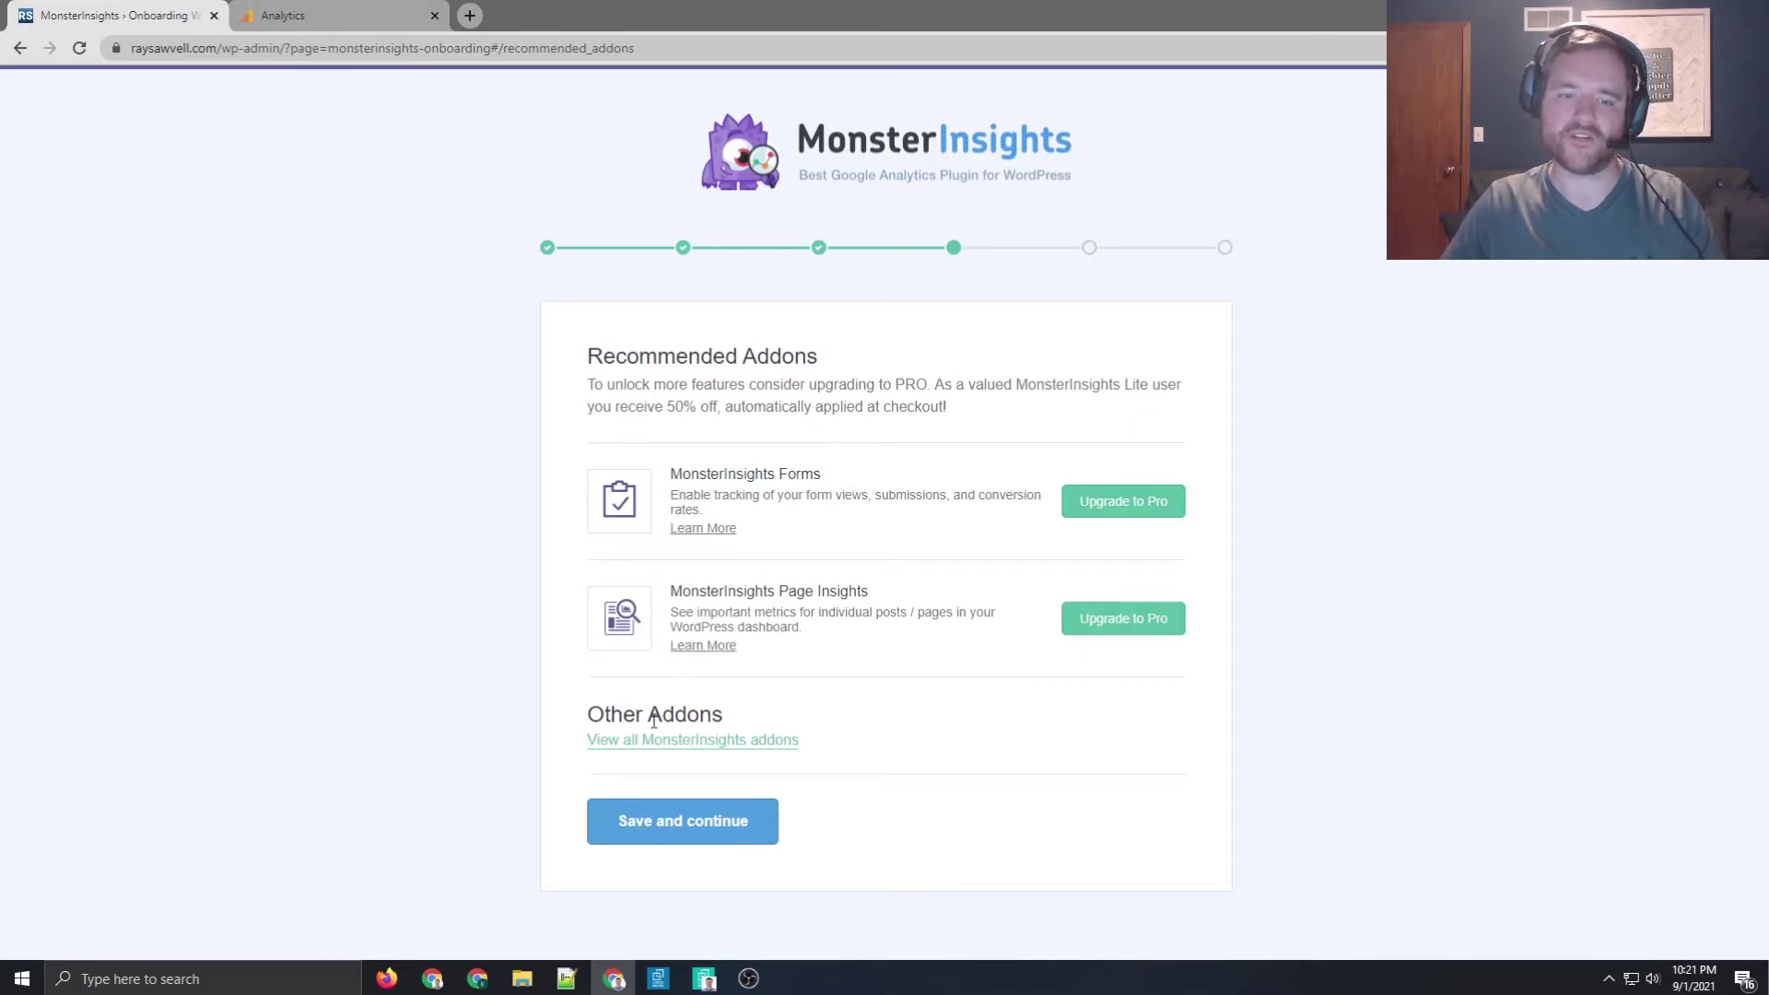
Finish and exit the setup wizard, continuing without any recommended addons and skipping the WPForms installation
click(665, 829)
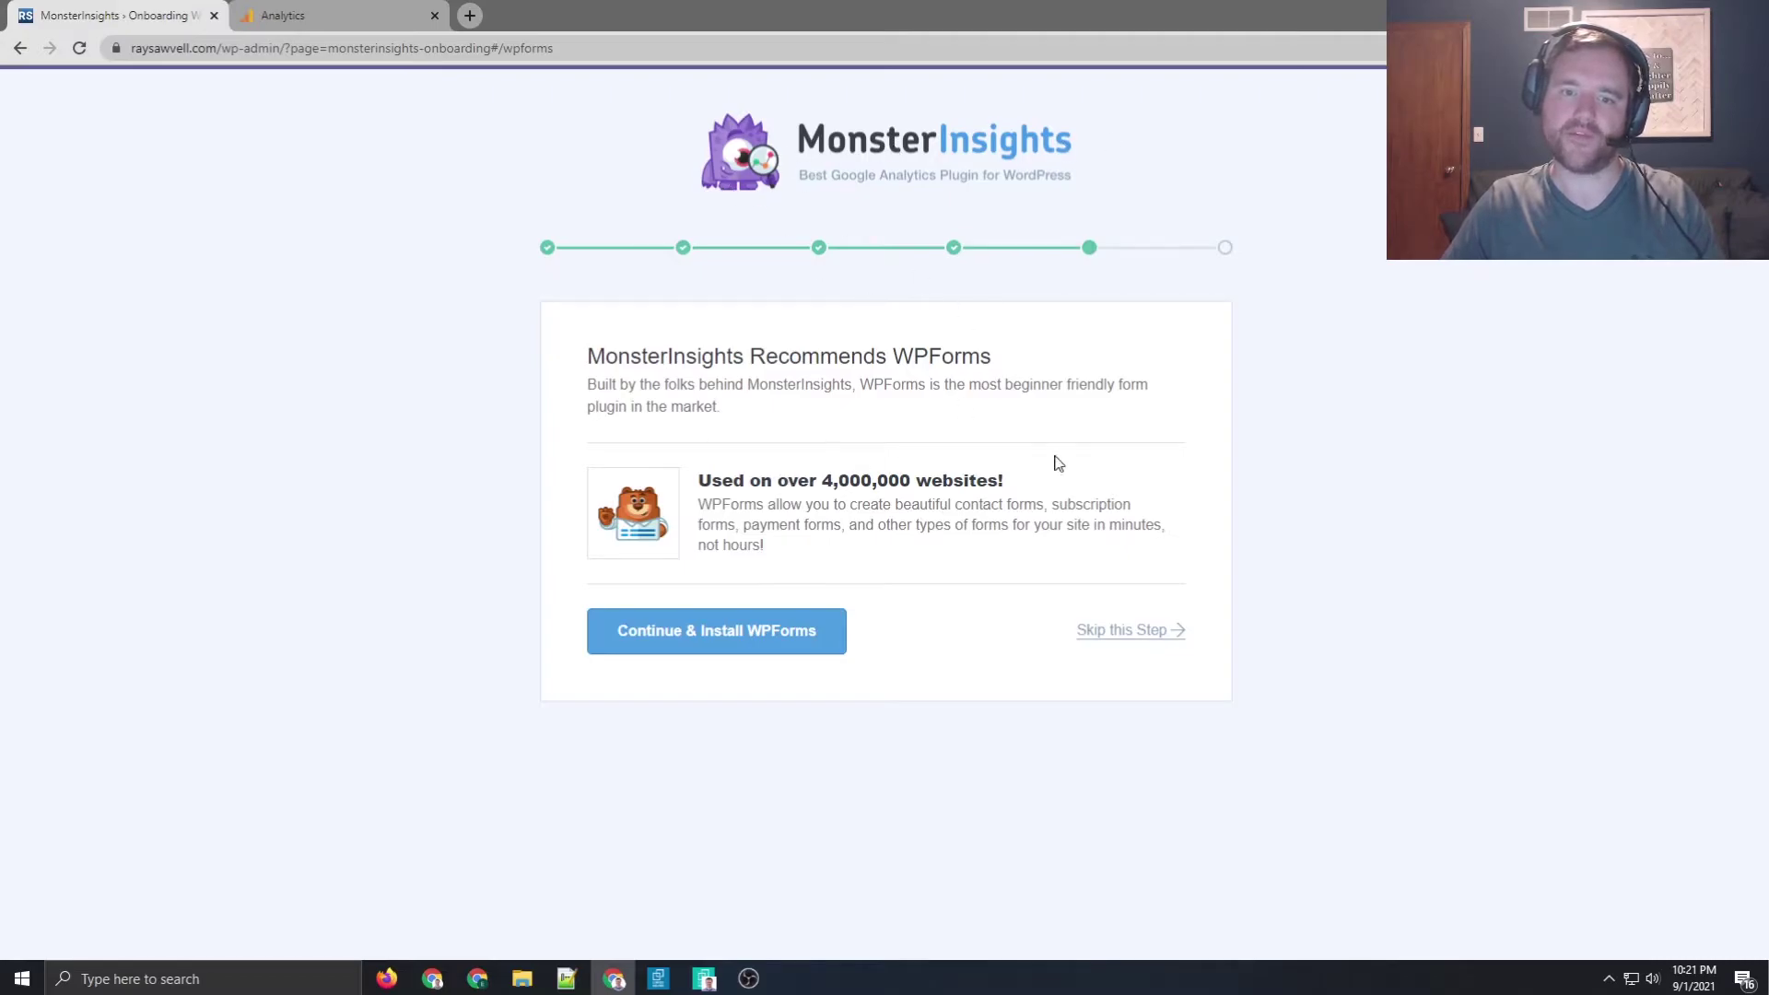
click(1097, 630)
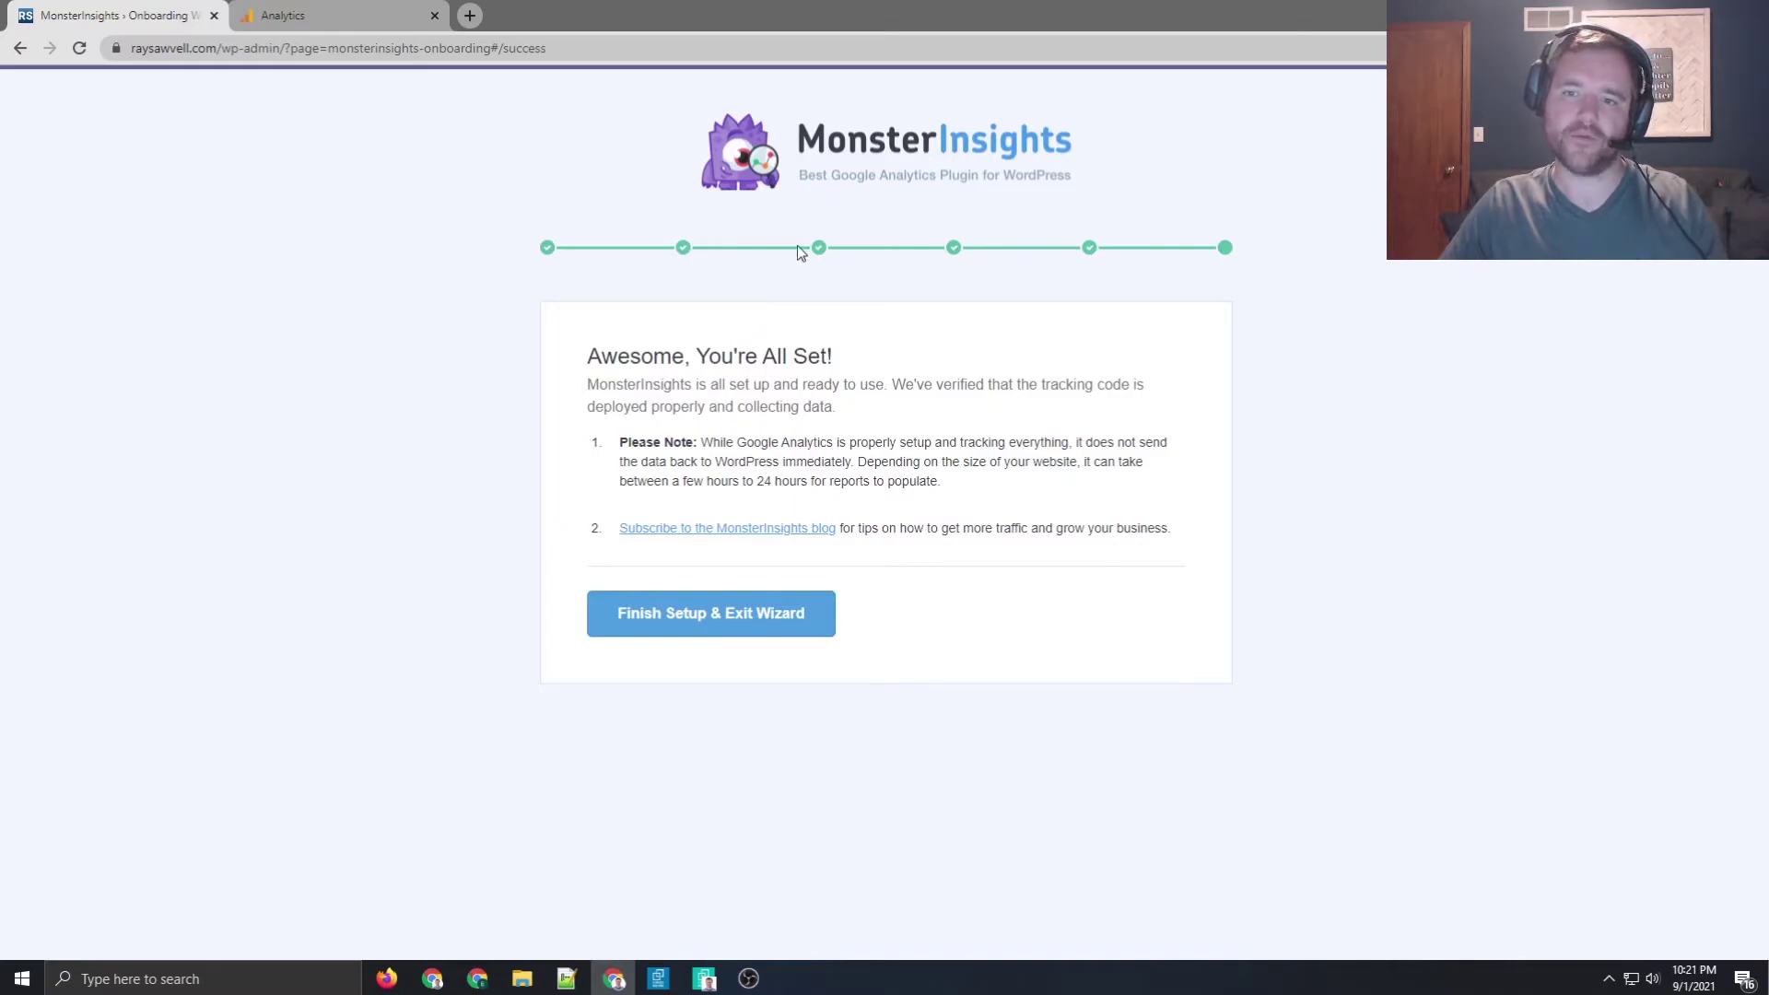
drag(652, 439, 715, 441)
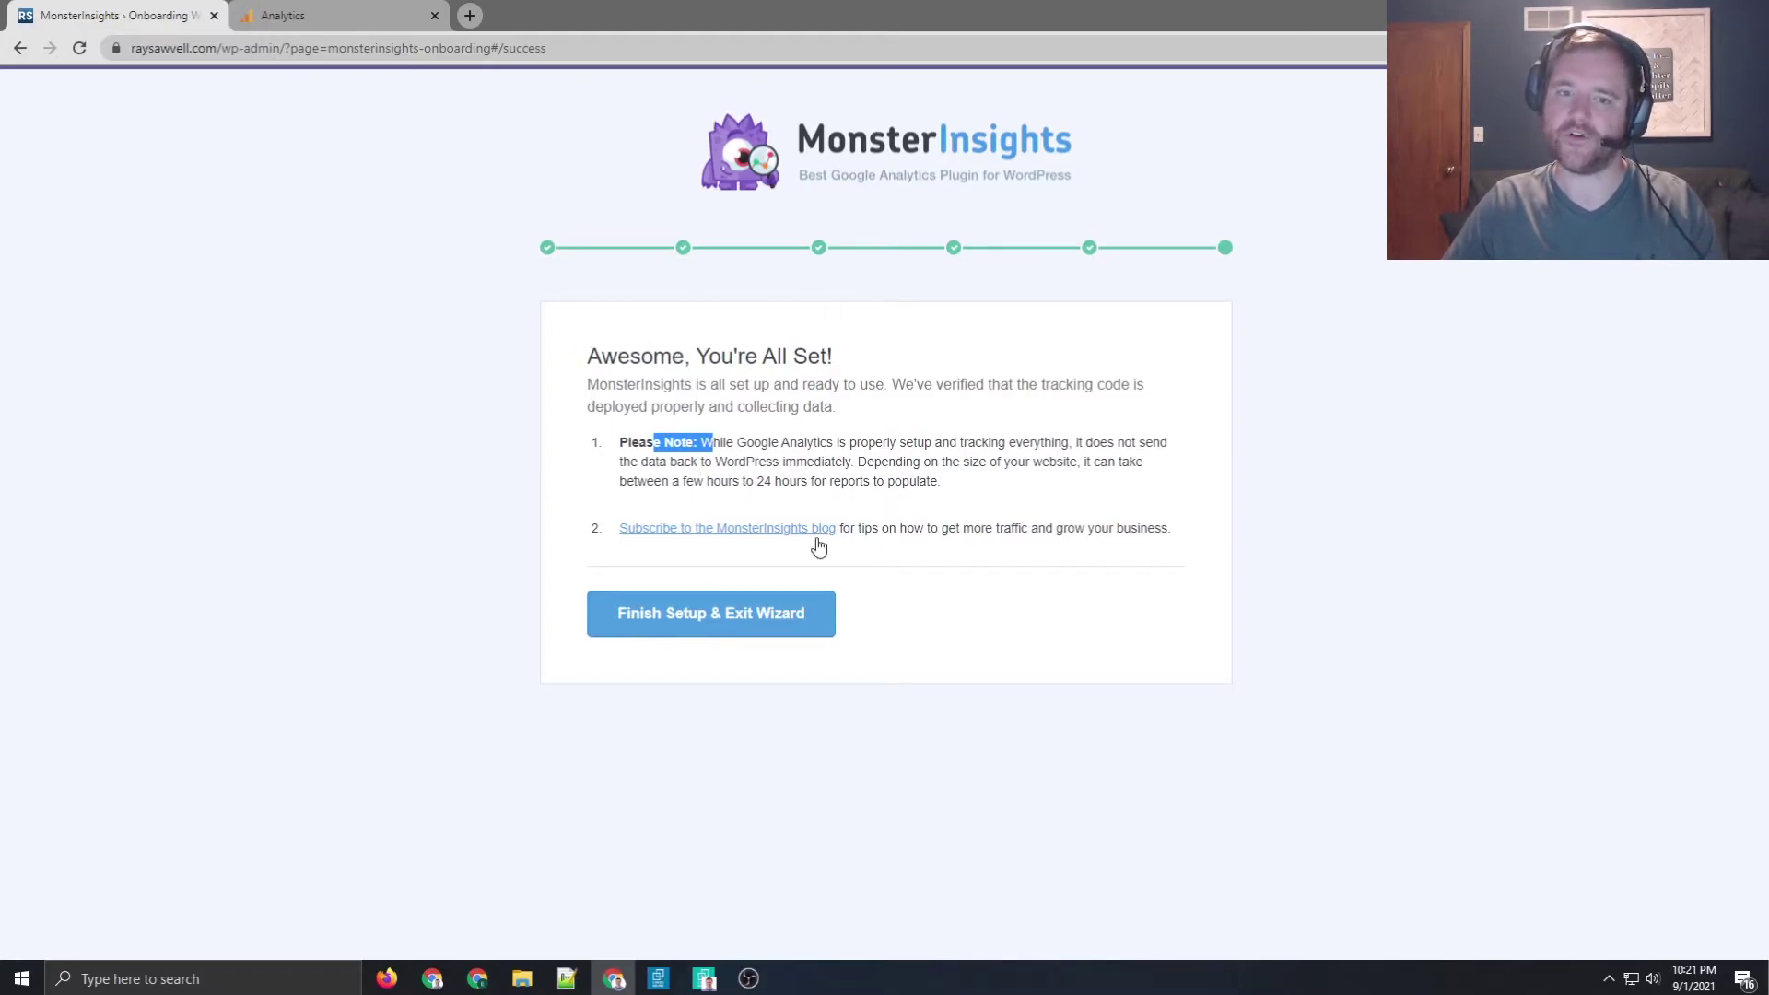
click(711, 613)
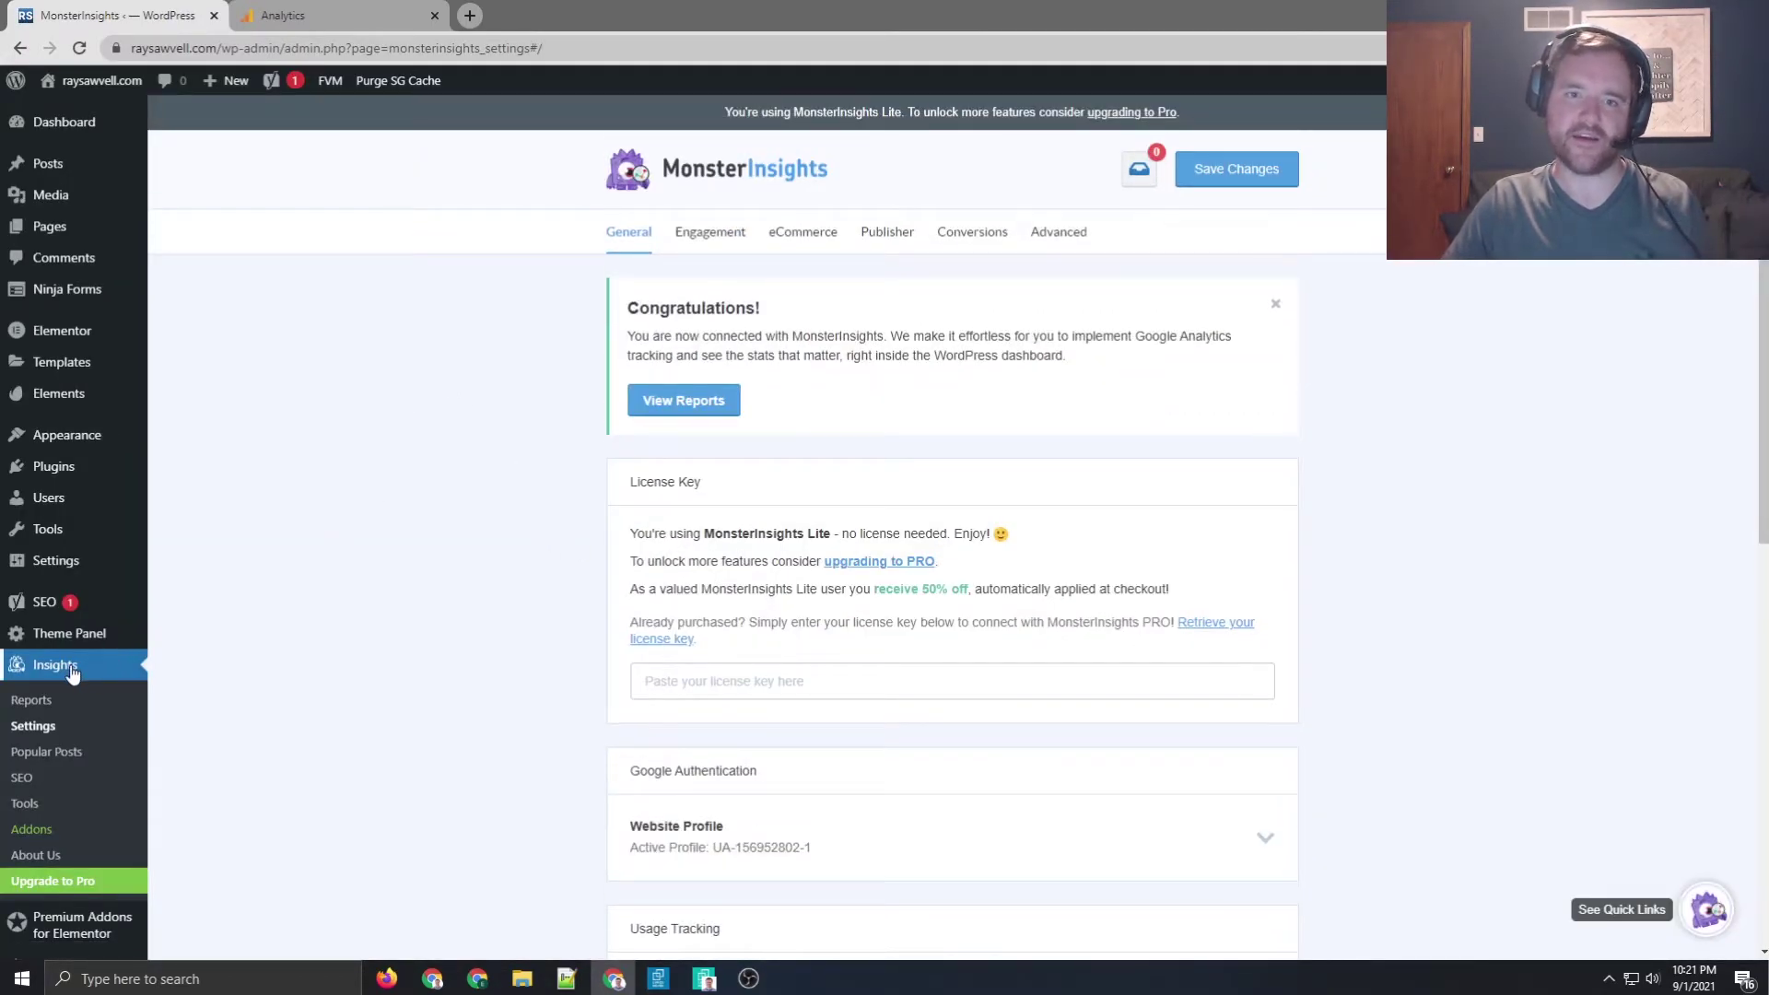
Open the MonsterInsights overview report in WordPress and inspect the sessions chart at 4 August
scroll(71, 673, down, 2)
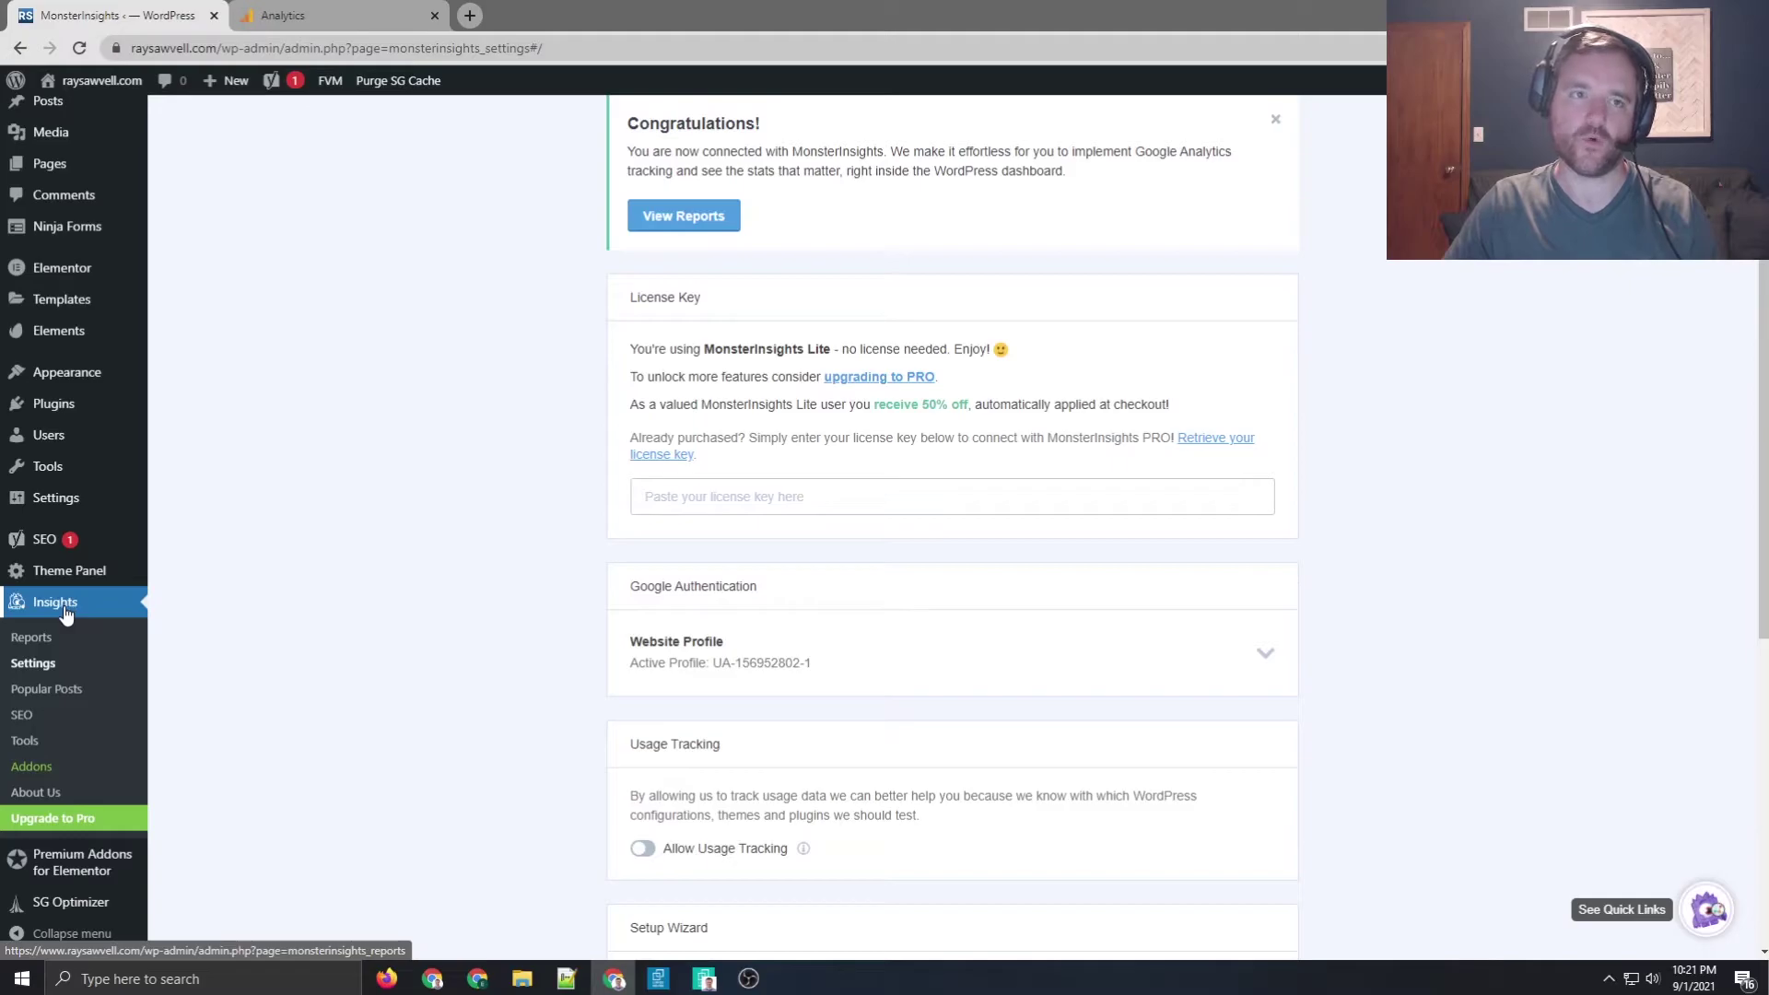
click(365, 11)
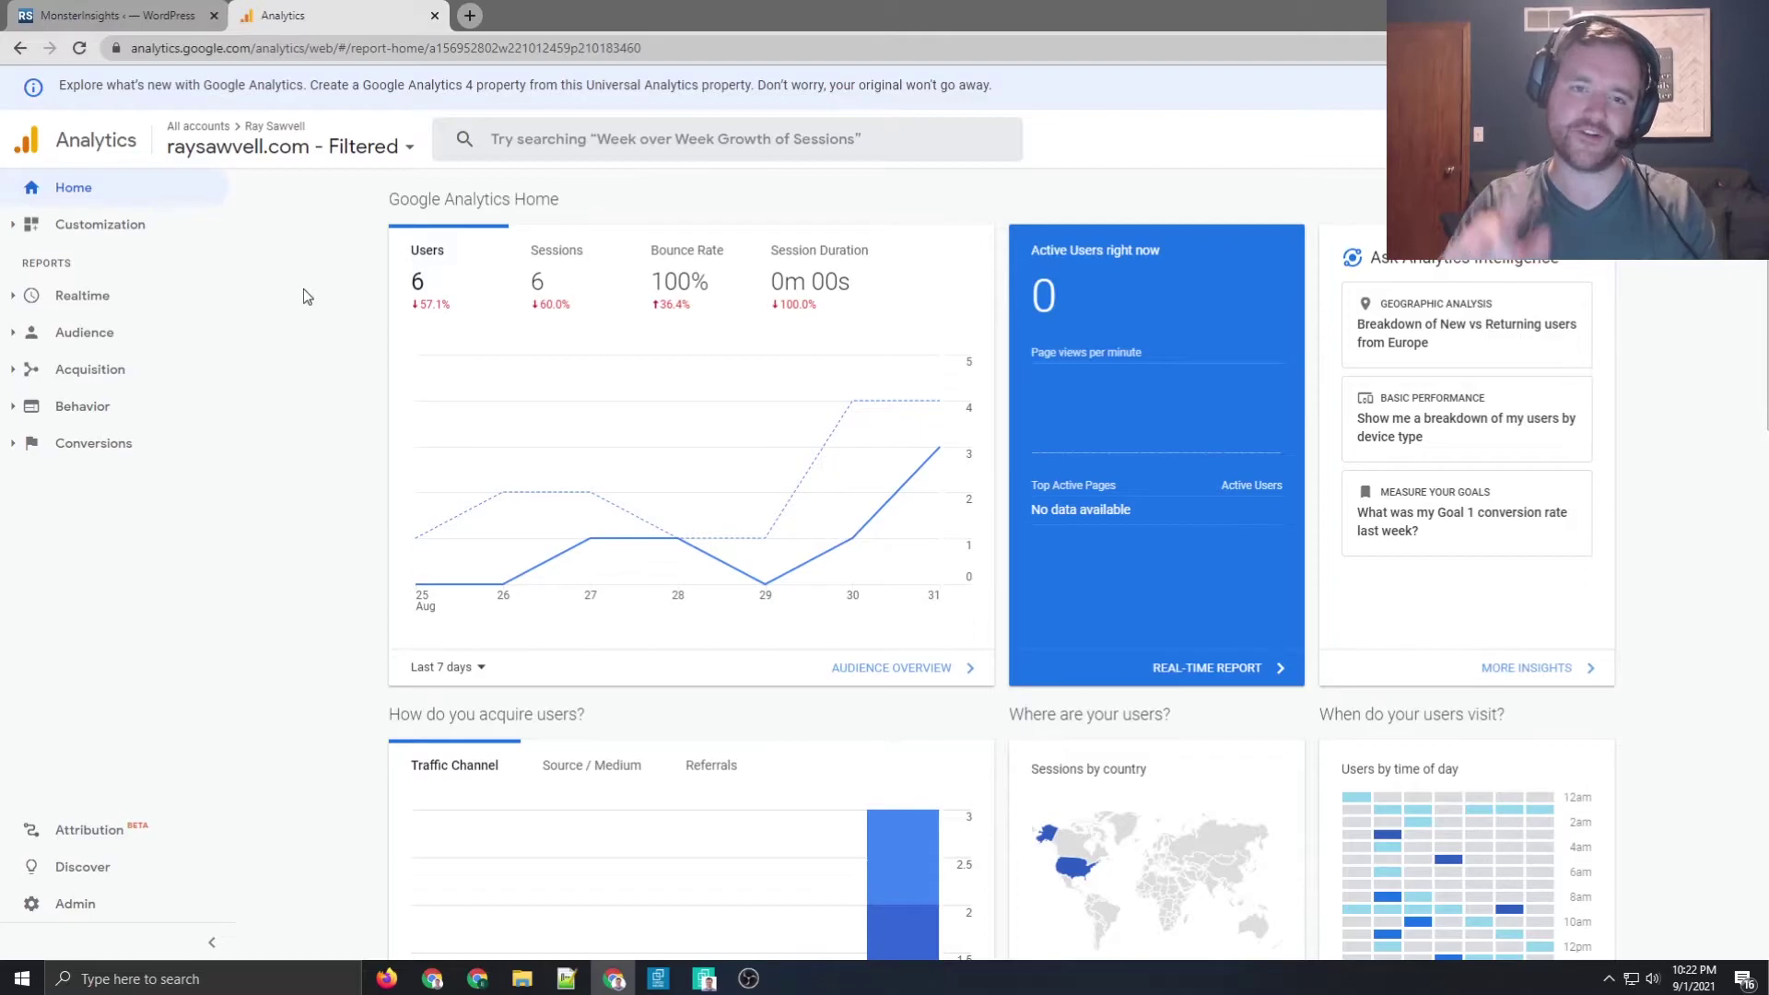
click(116, 16)
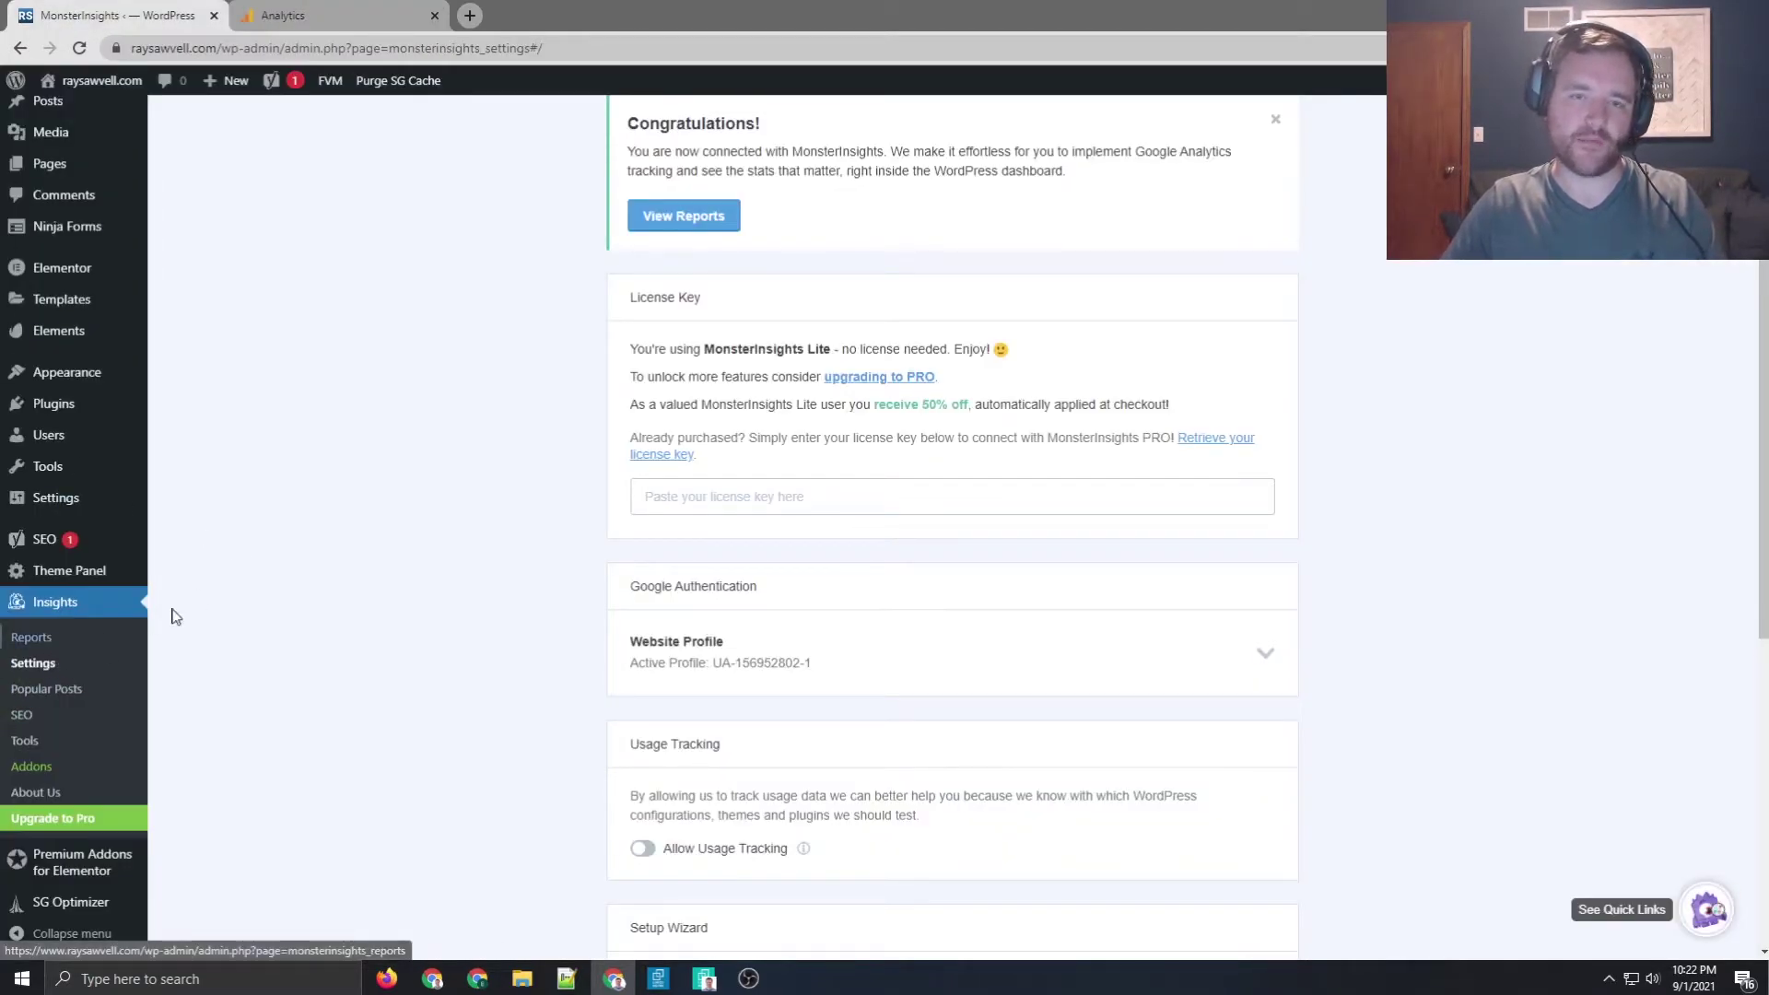
scroll(359, 569, up, 1)
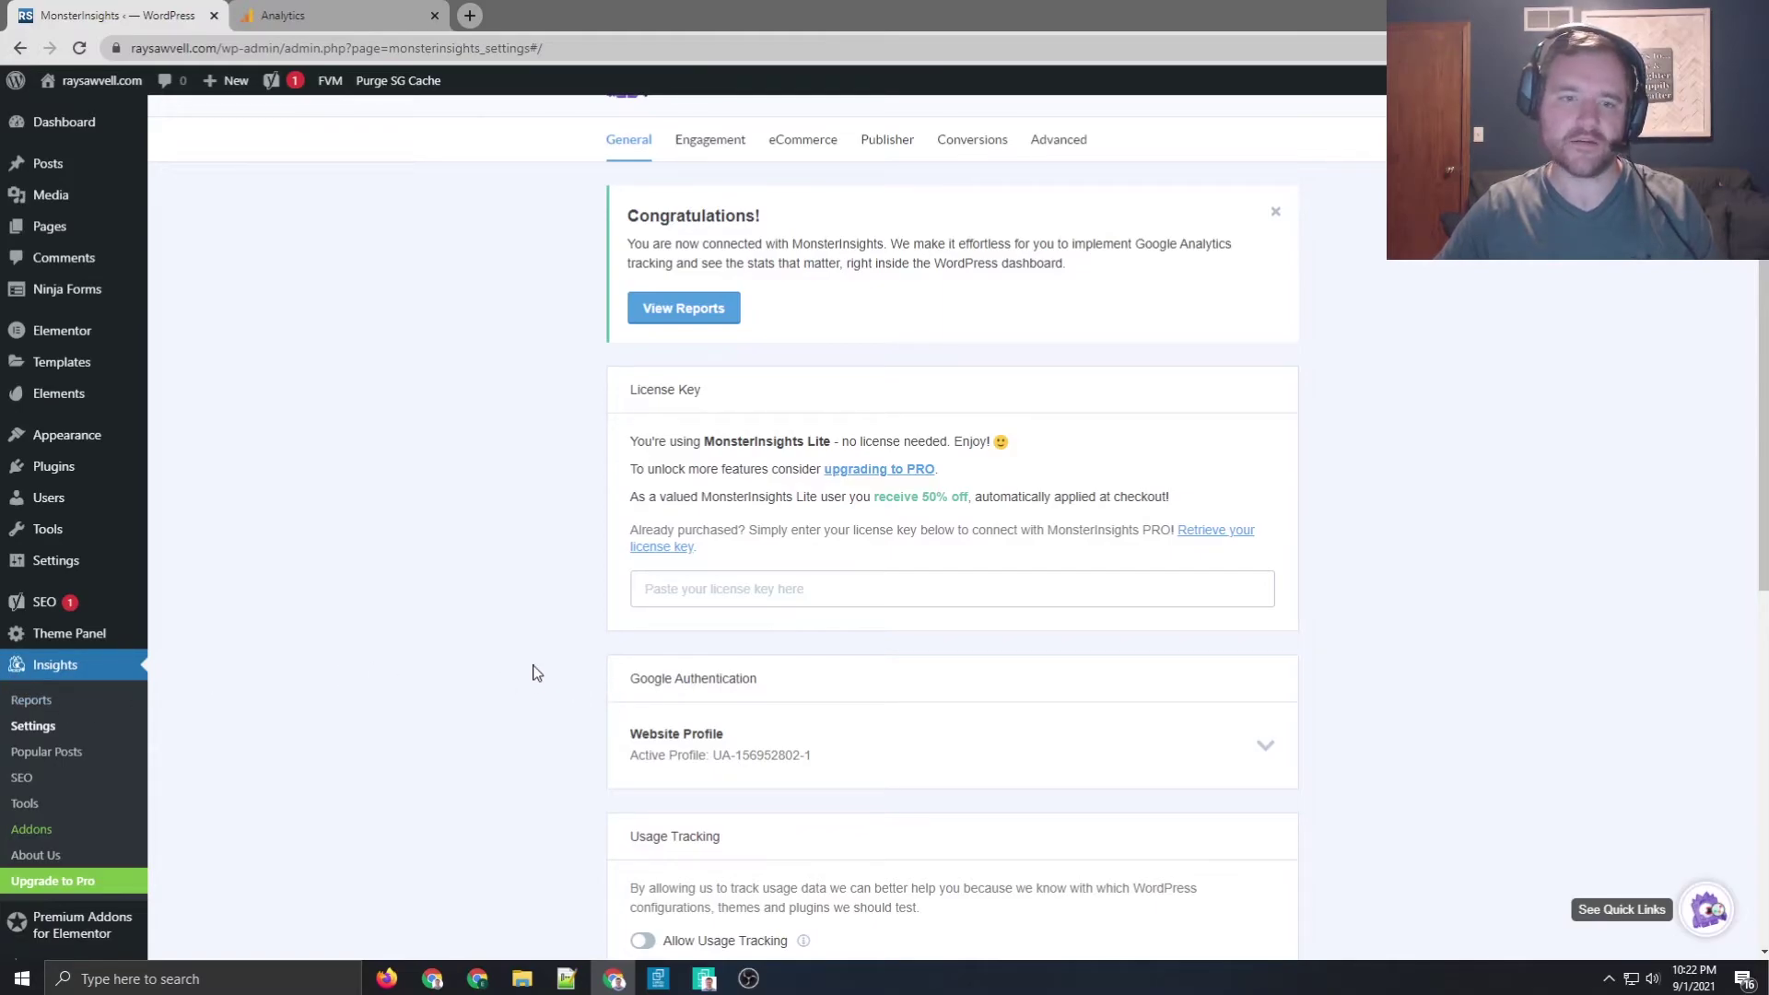
scroll(360, 513, up, 1)
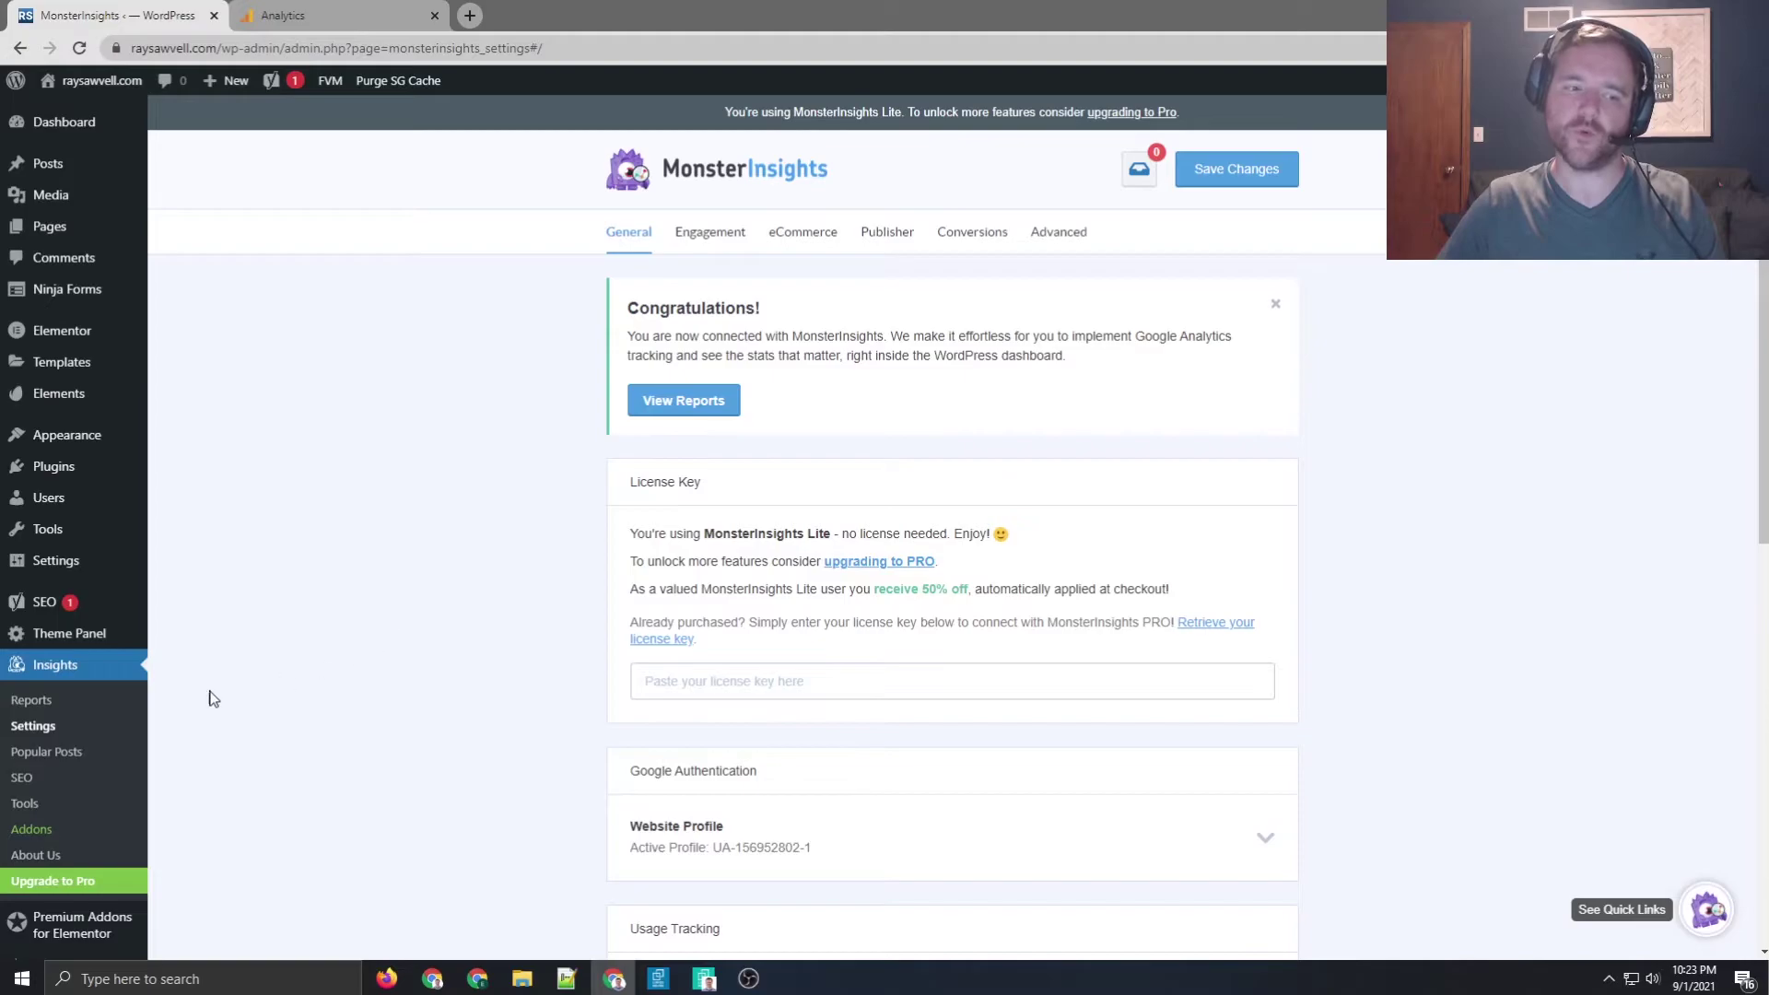
click(33, 702)
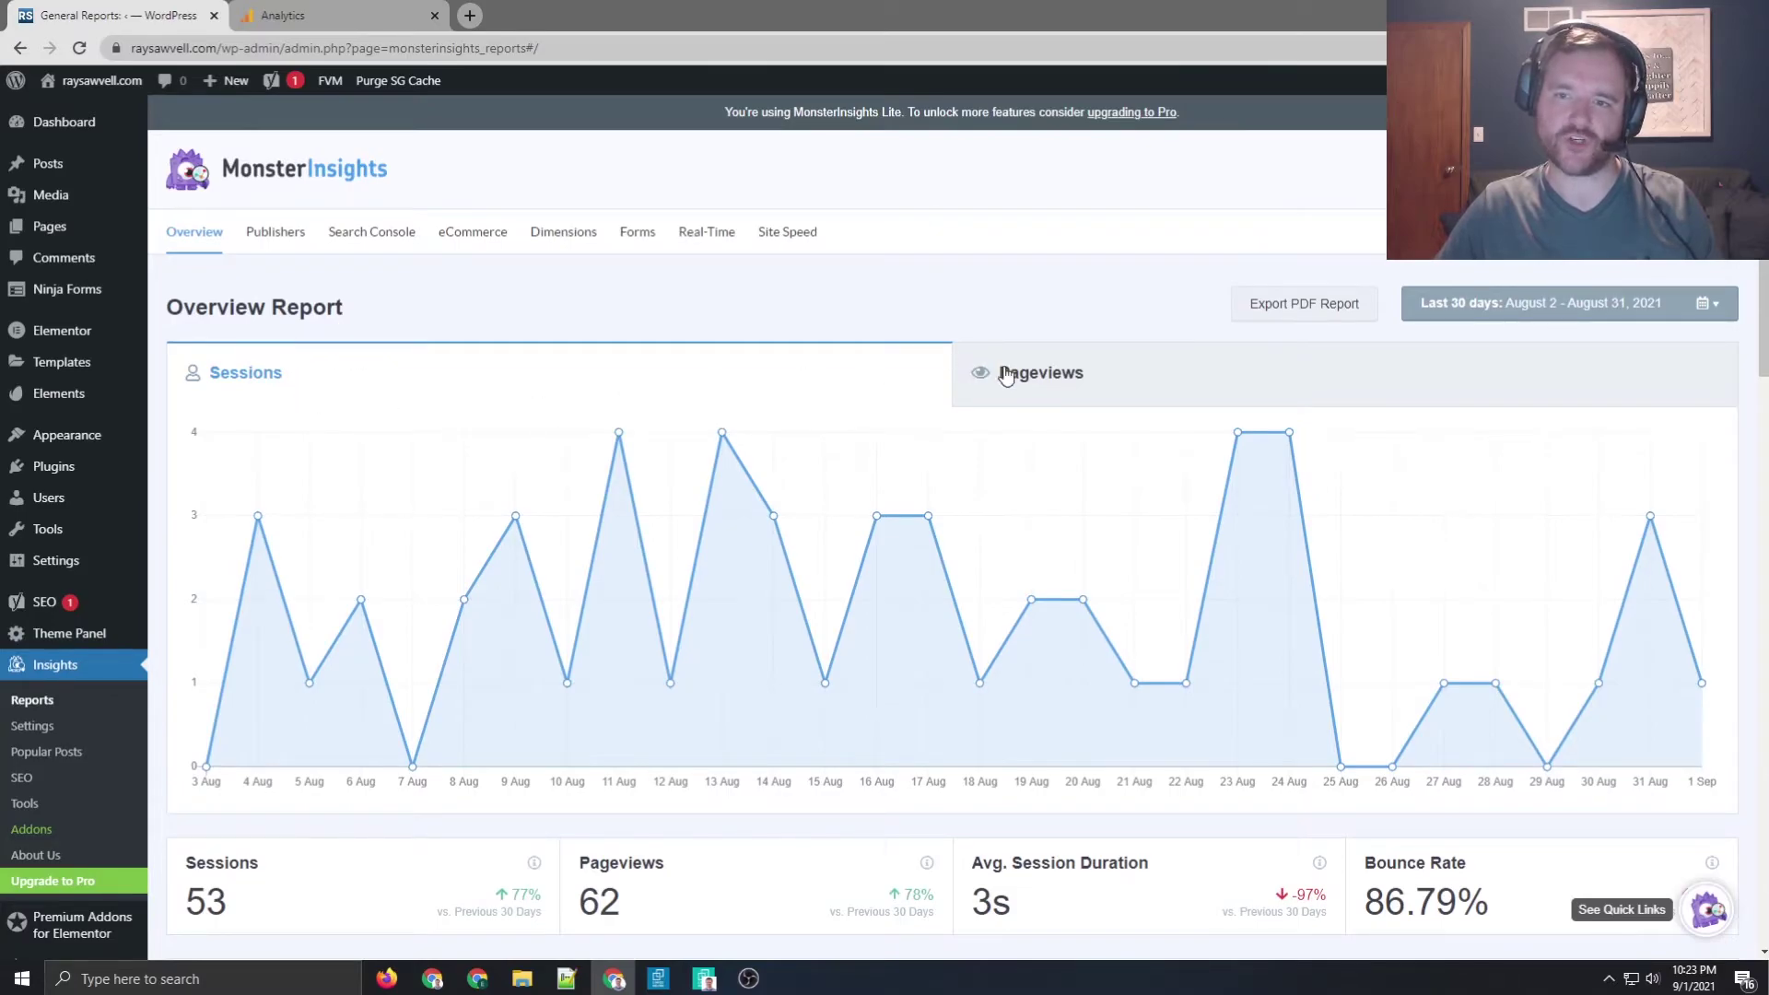
mouse_move(260, 519)
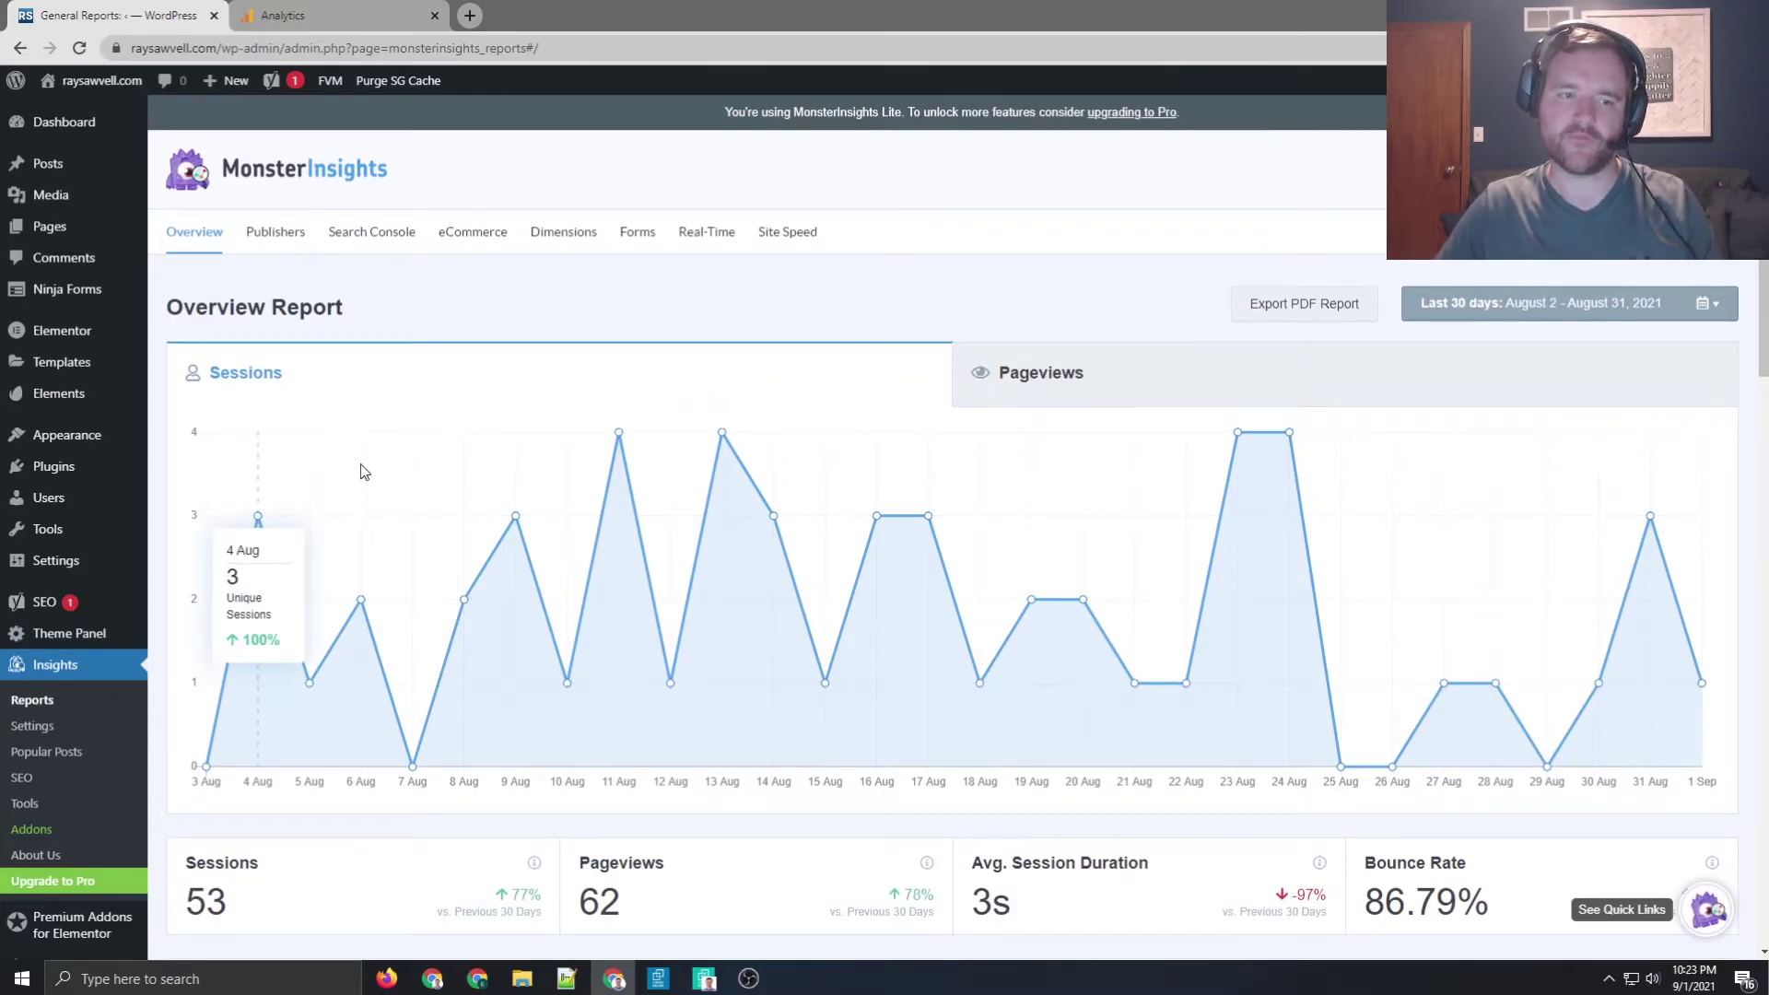
Show the pageviews chart in the overview report and check the options for its date range
click(1066, 376)
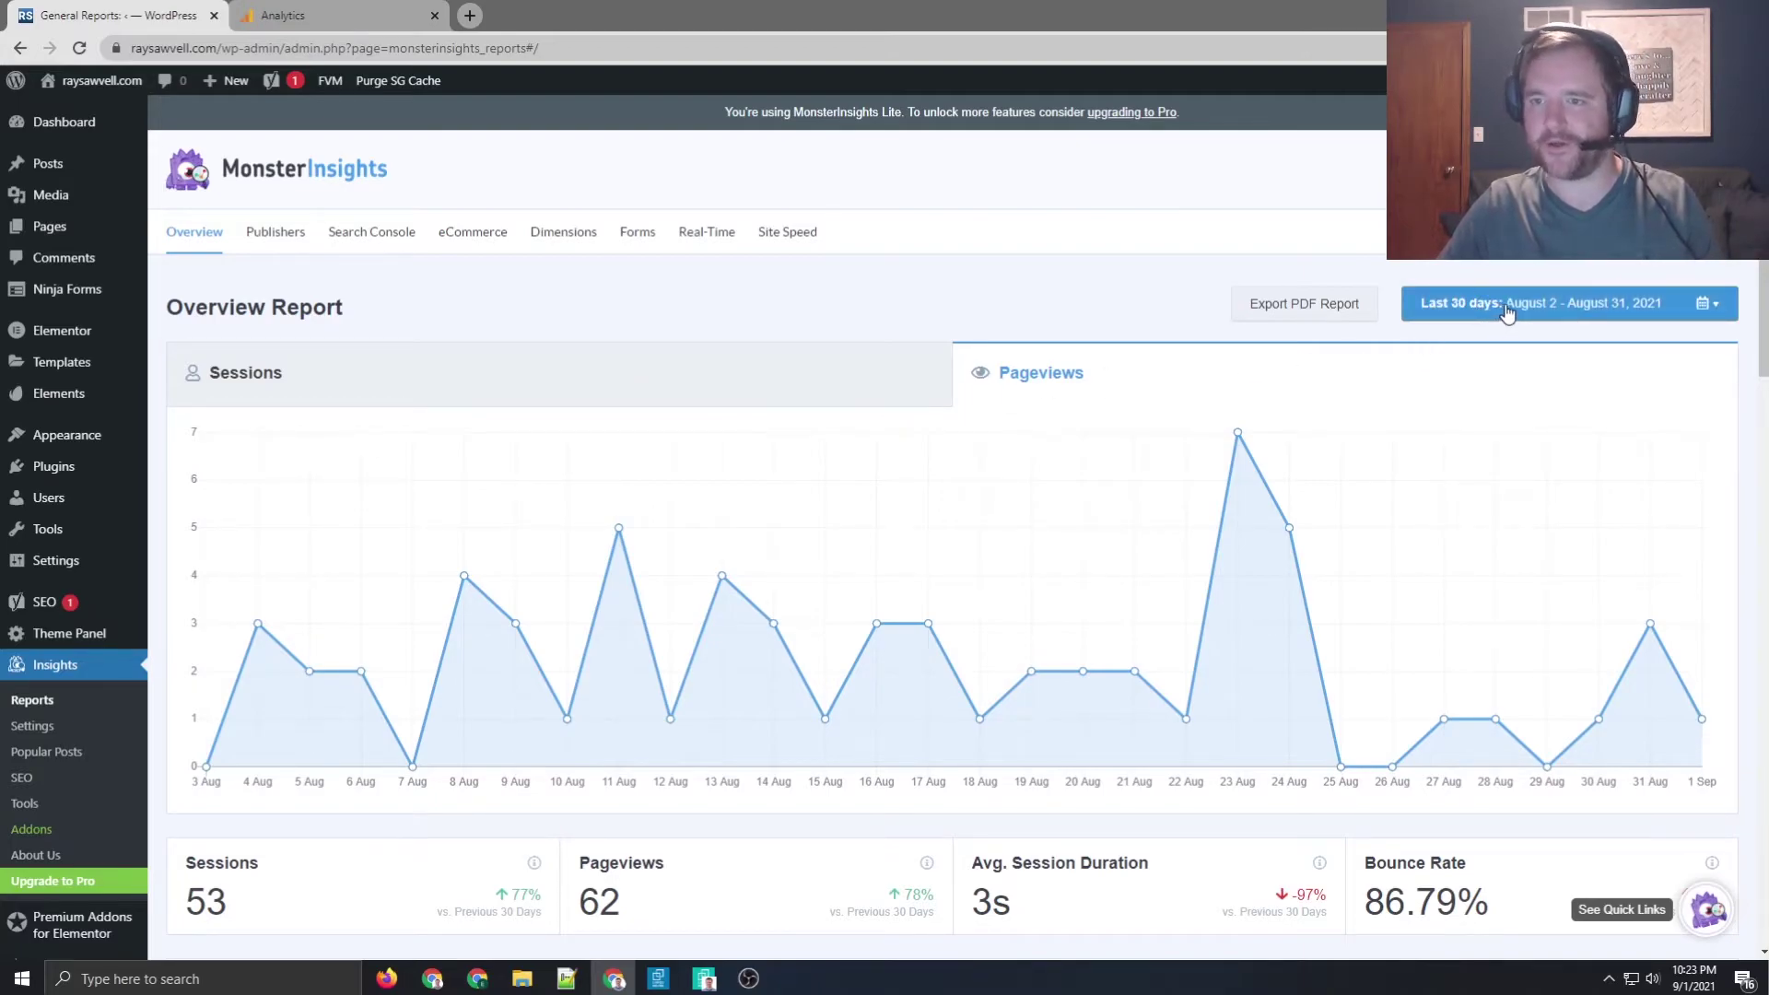
click(1477, 304)
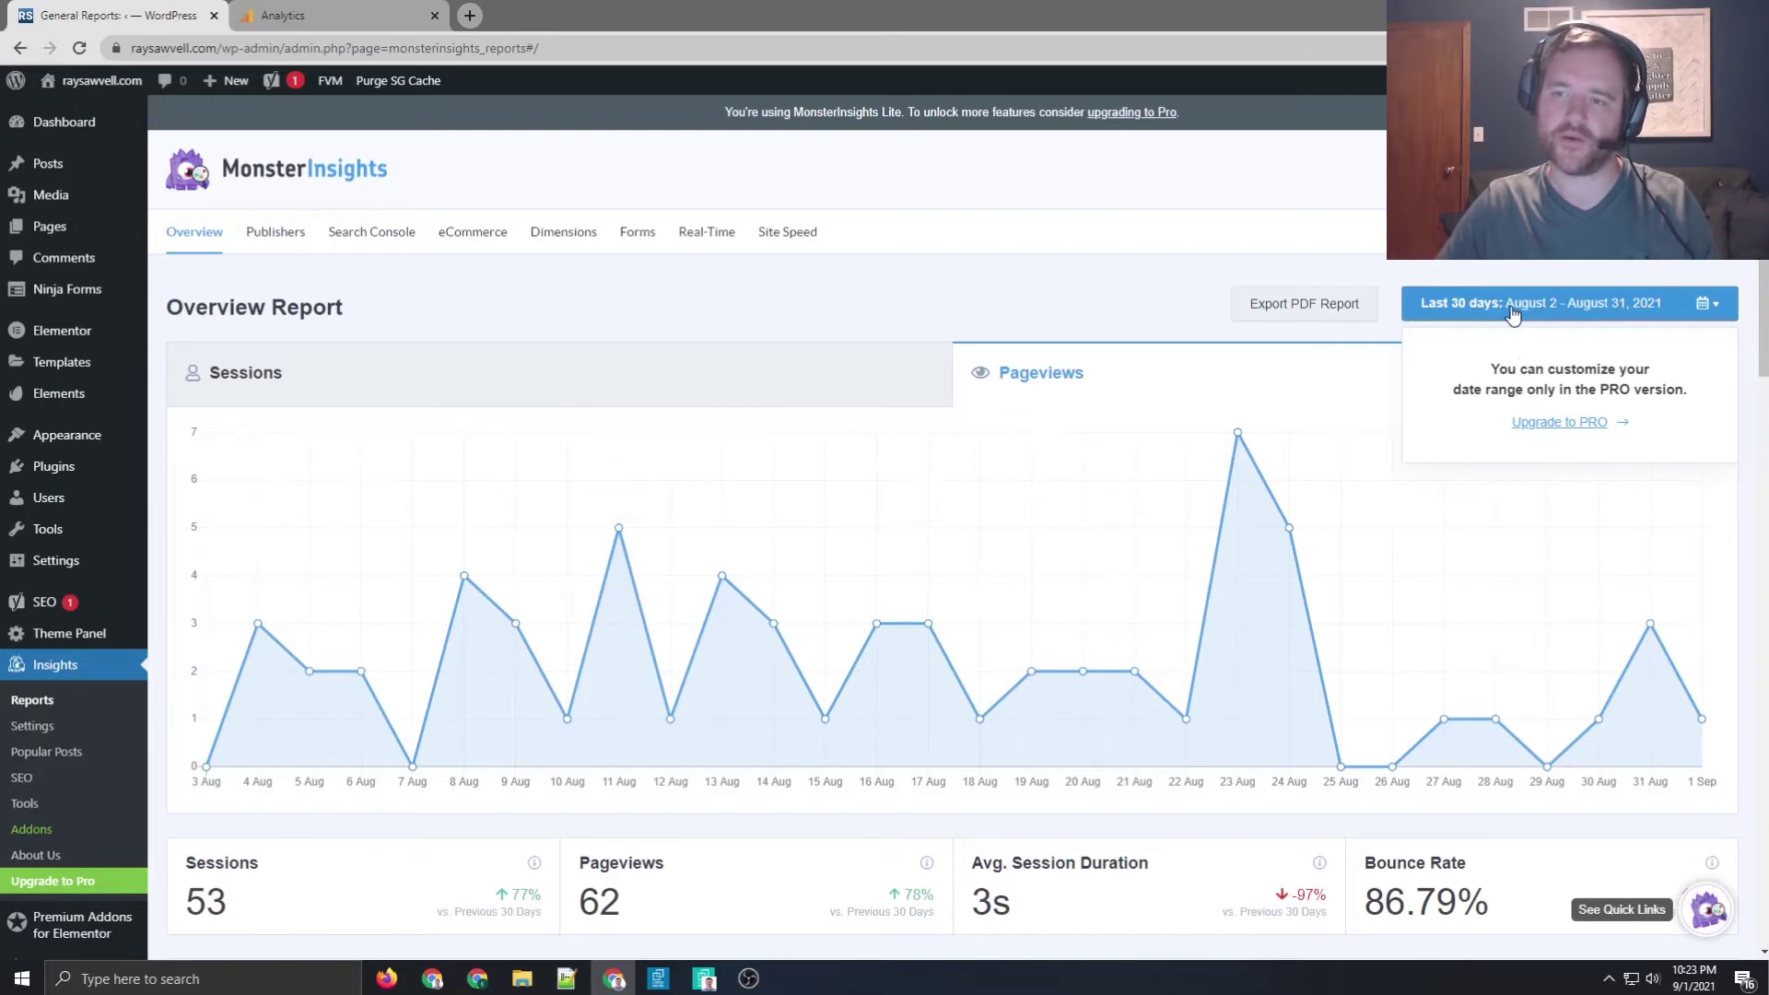
click(1512, 314)
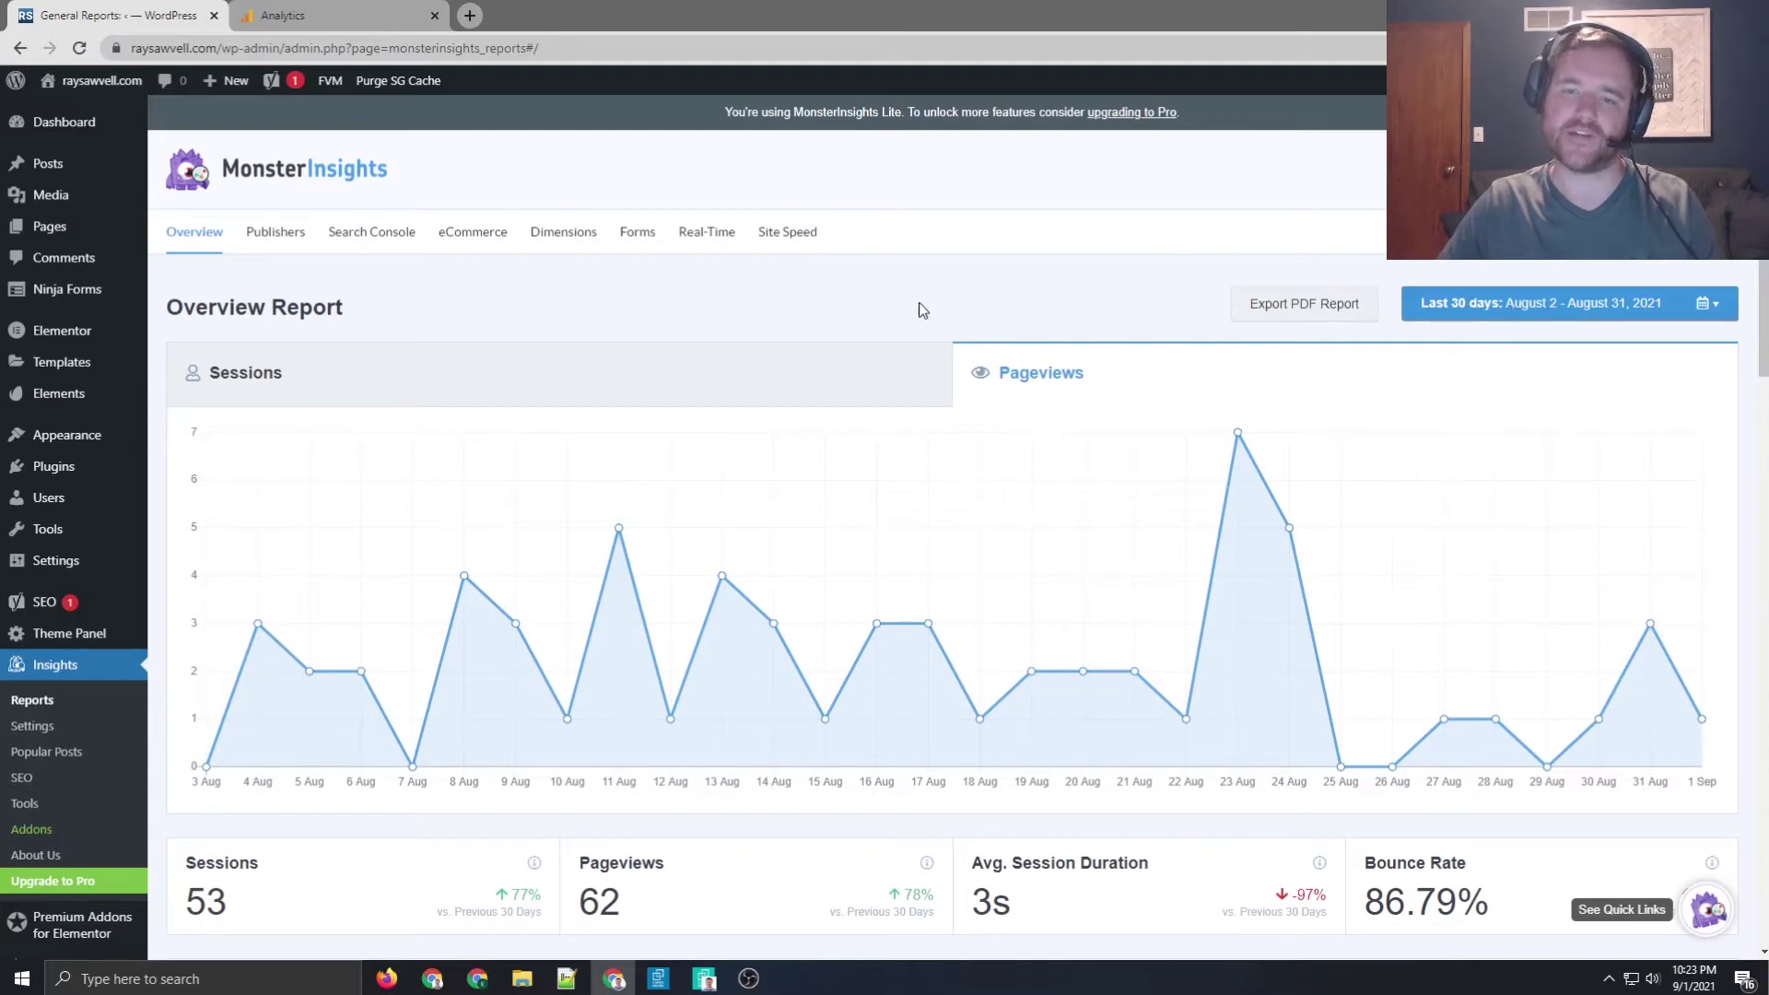
Glance at the Google Analytics home page, return to the MonsterInsights overview report, and examine its visitor, device, country, referral and top pages sections
click(351, 11)
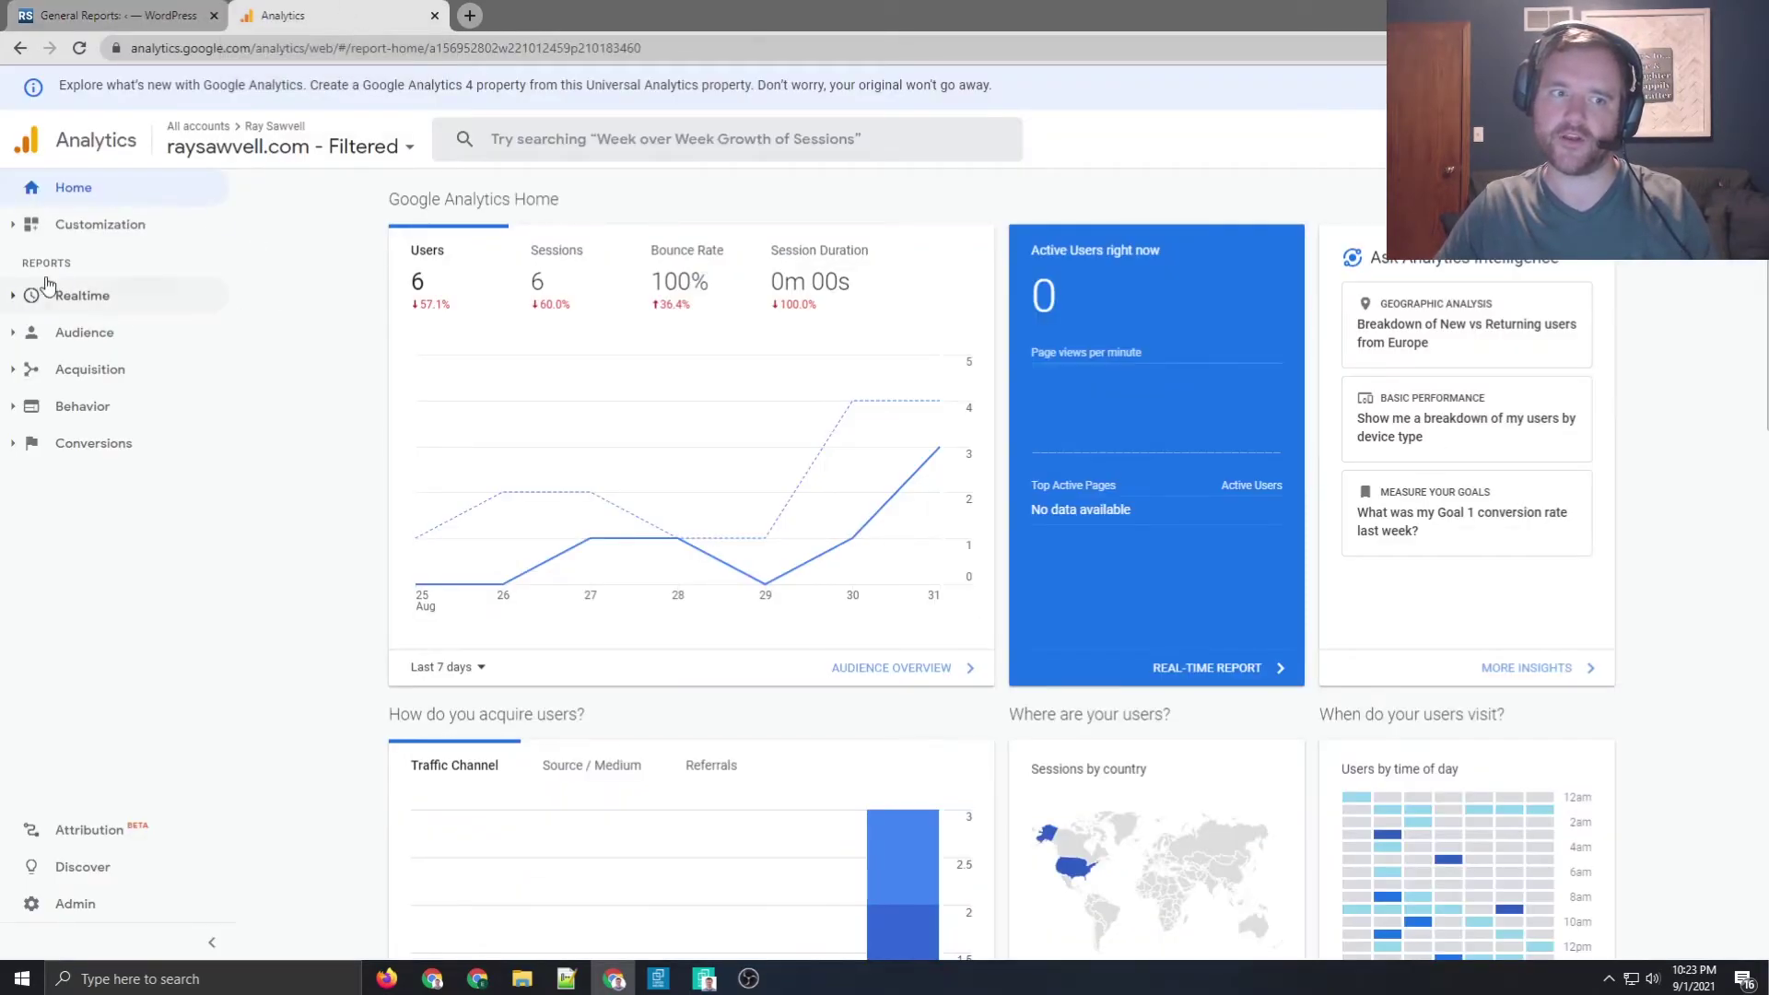
click(144, 11)
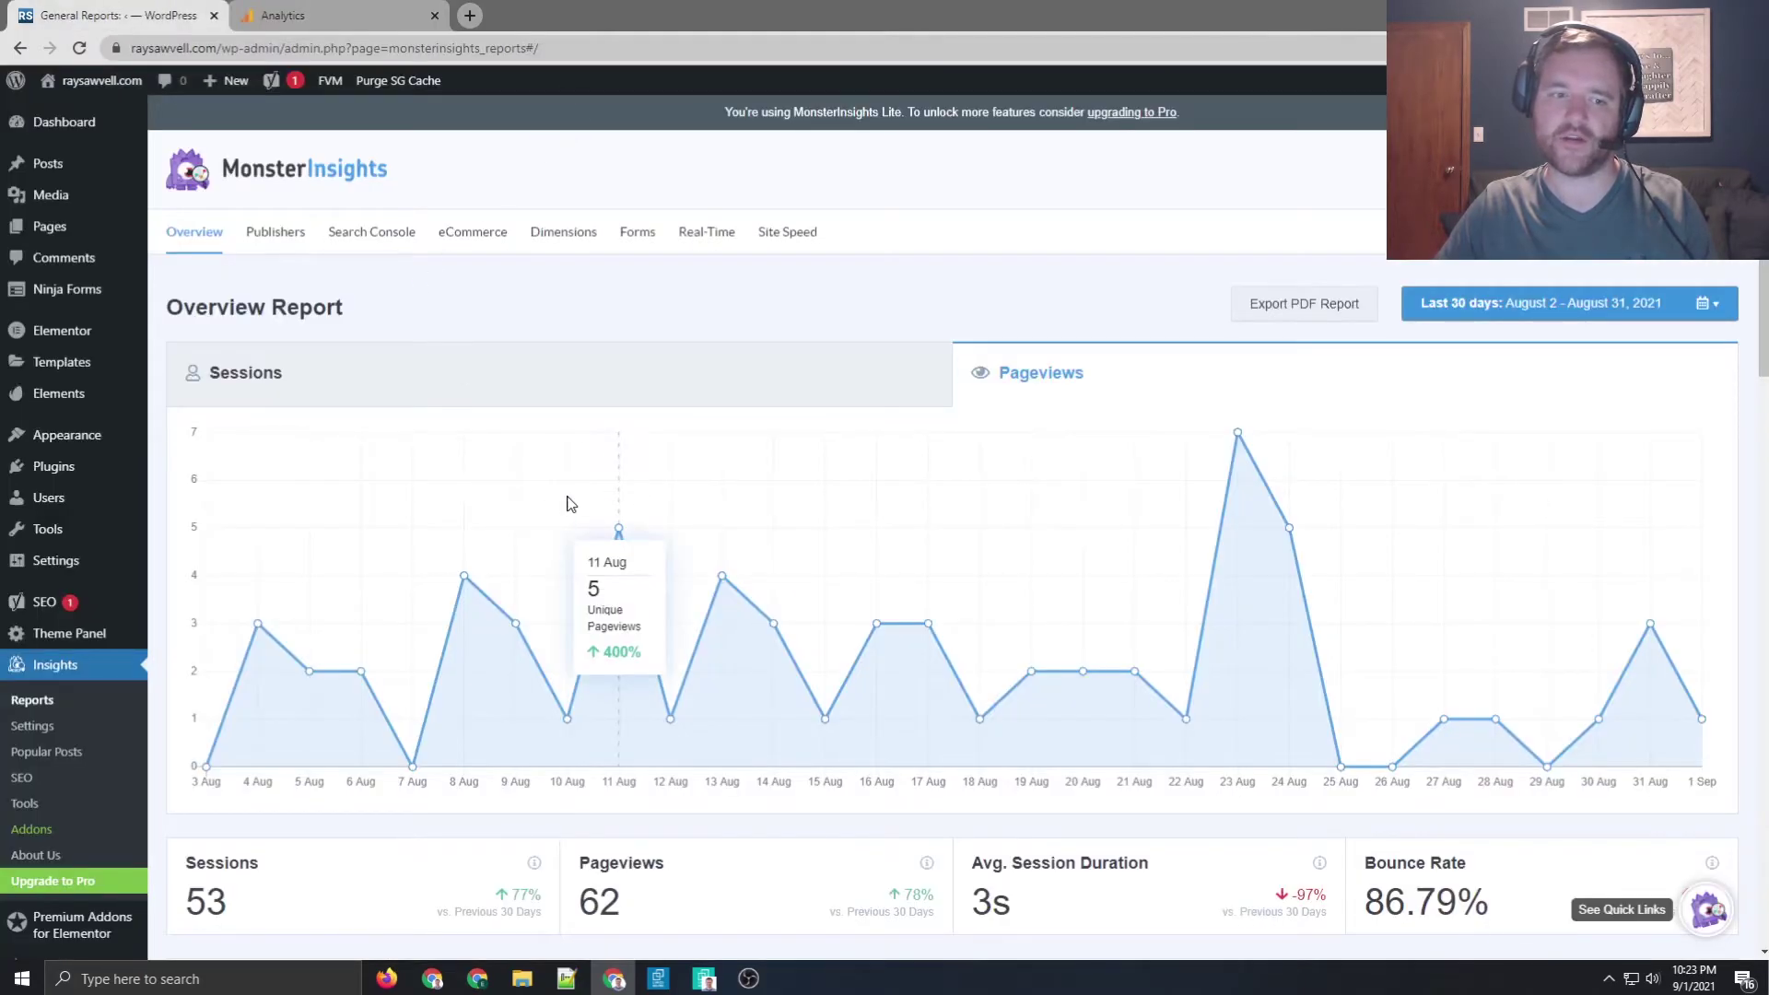
scroll(837, 543, down, 4)
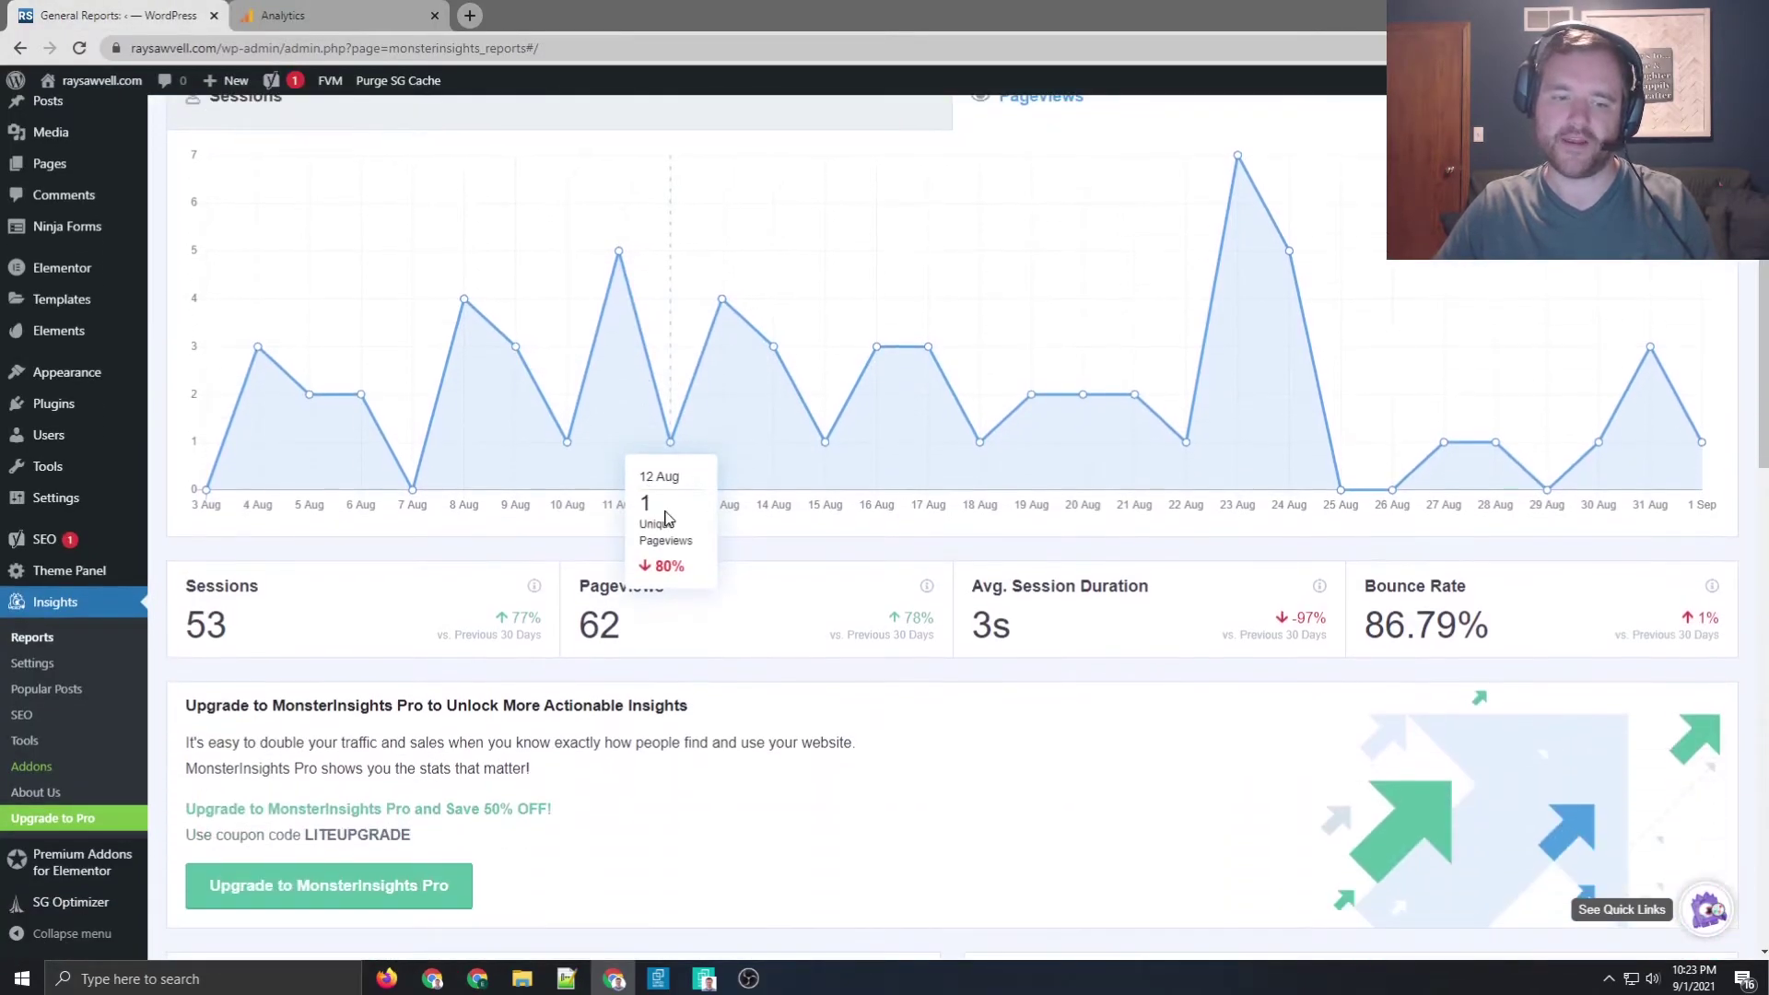
scroll(415, 519, down, 4)
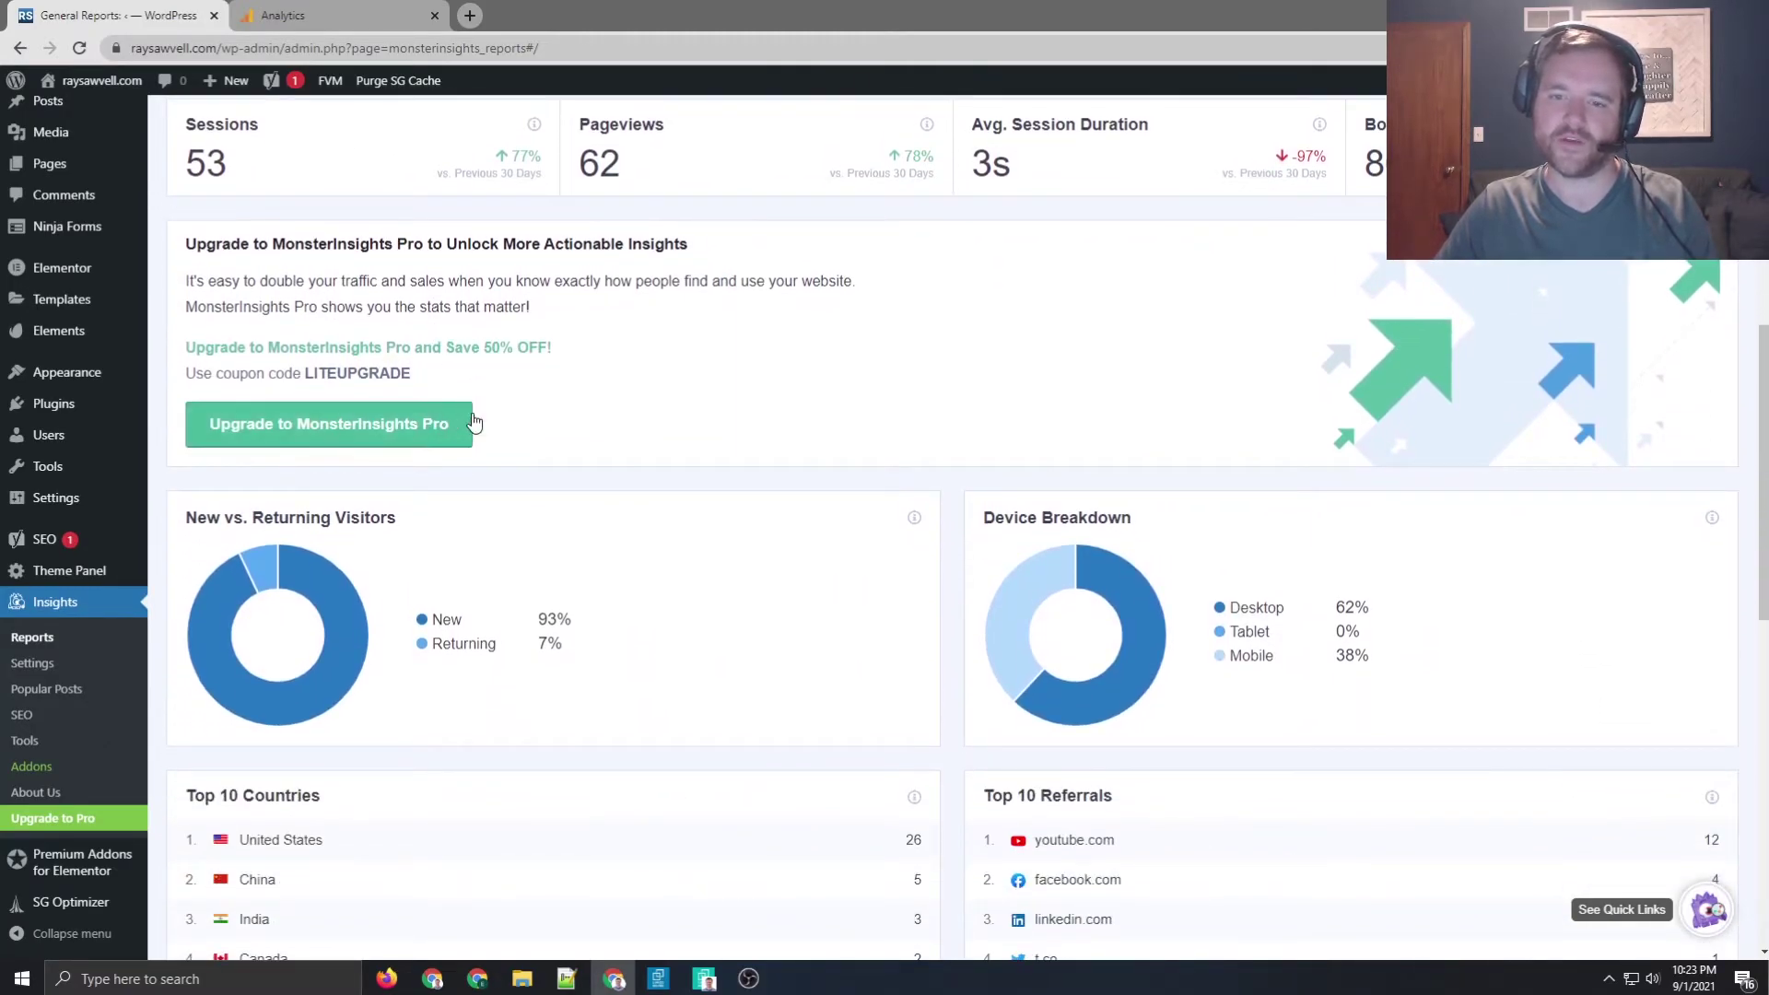
scroll(445, 387, down, 2)
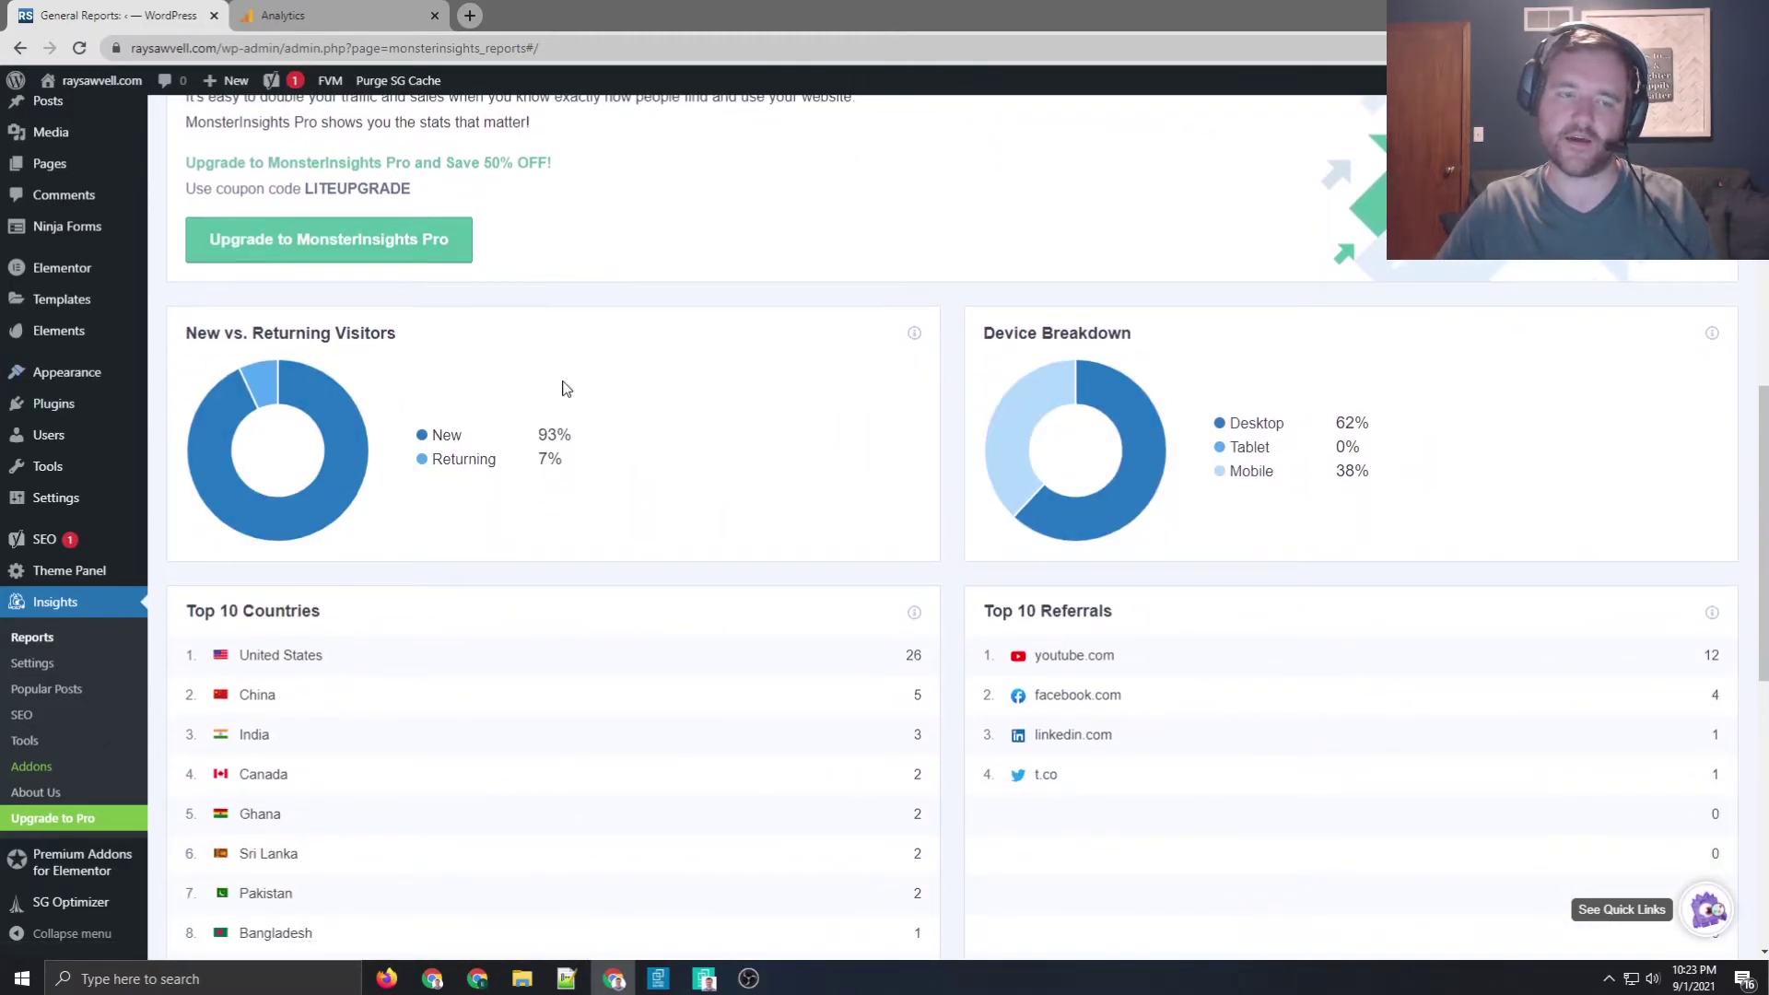
scroll(561, 383, down, 8)
scroll(581, 399, down, 1)
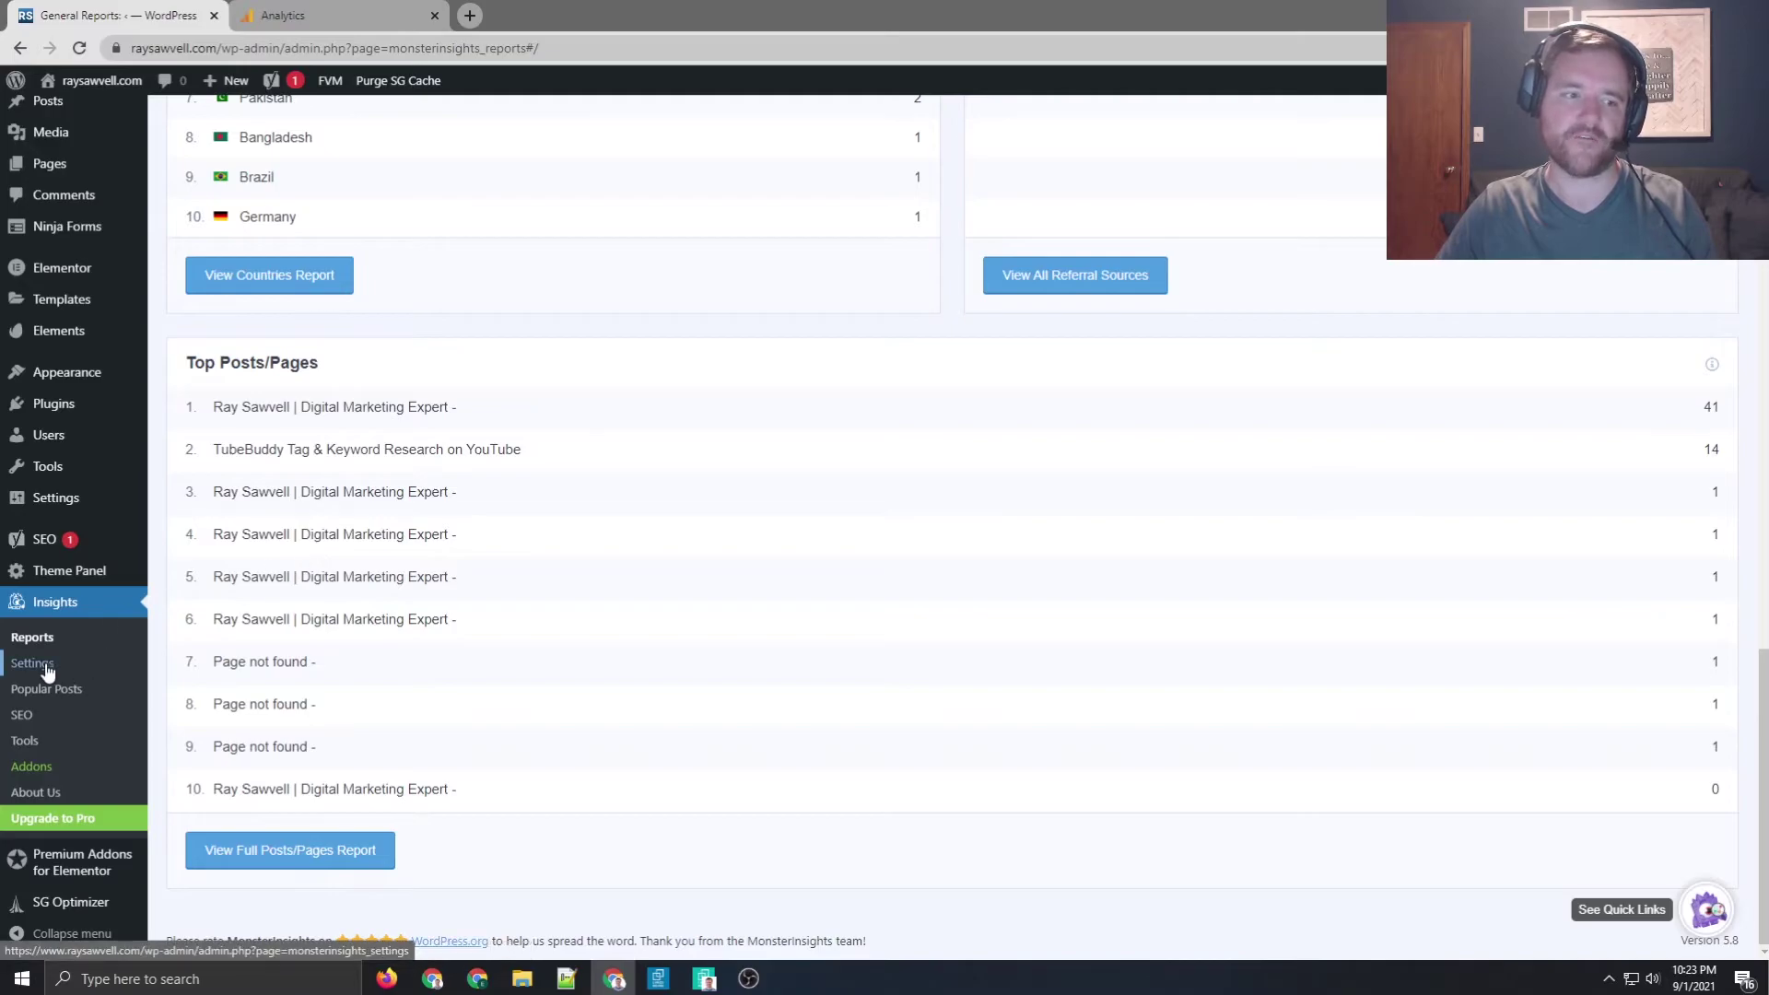
View the MonsterInsights URL Builder tool, check the Google Analytics home page once more, and return to WordPress
click(28, 743)
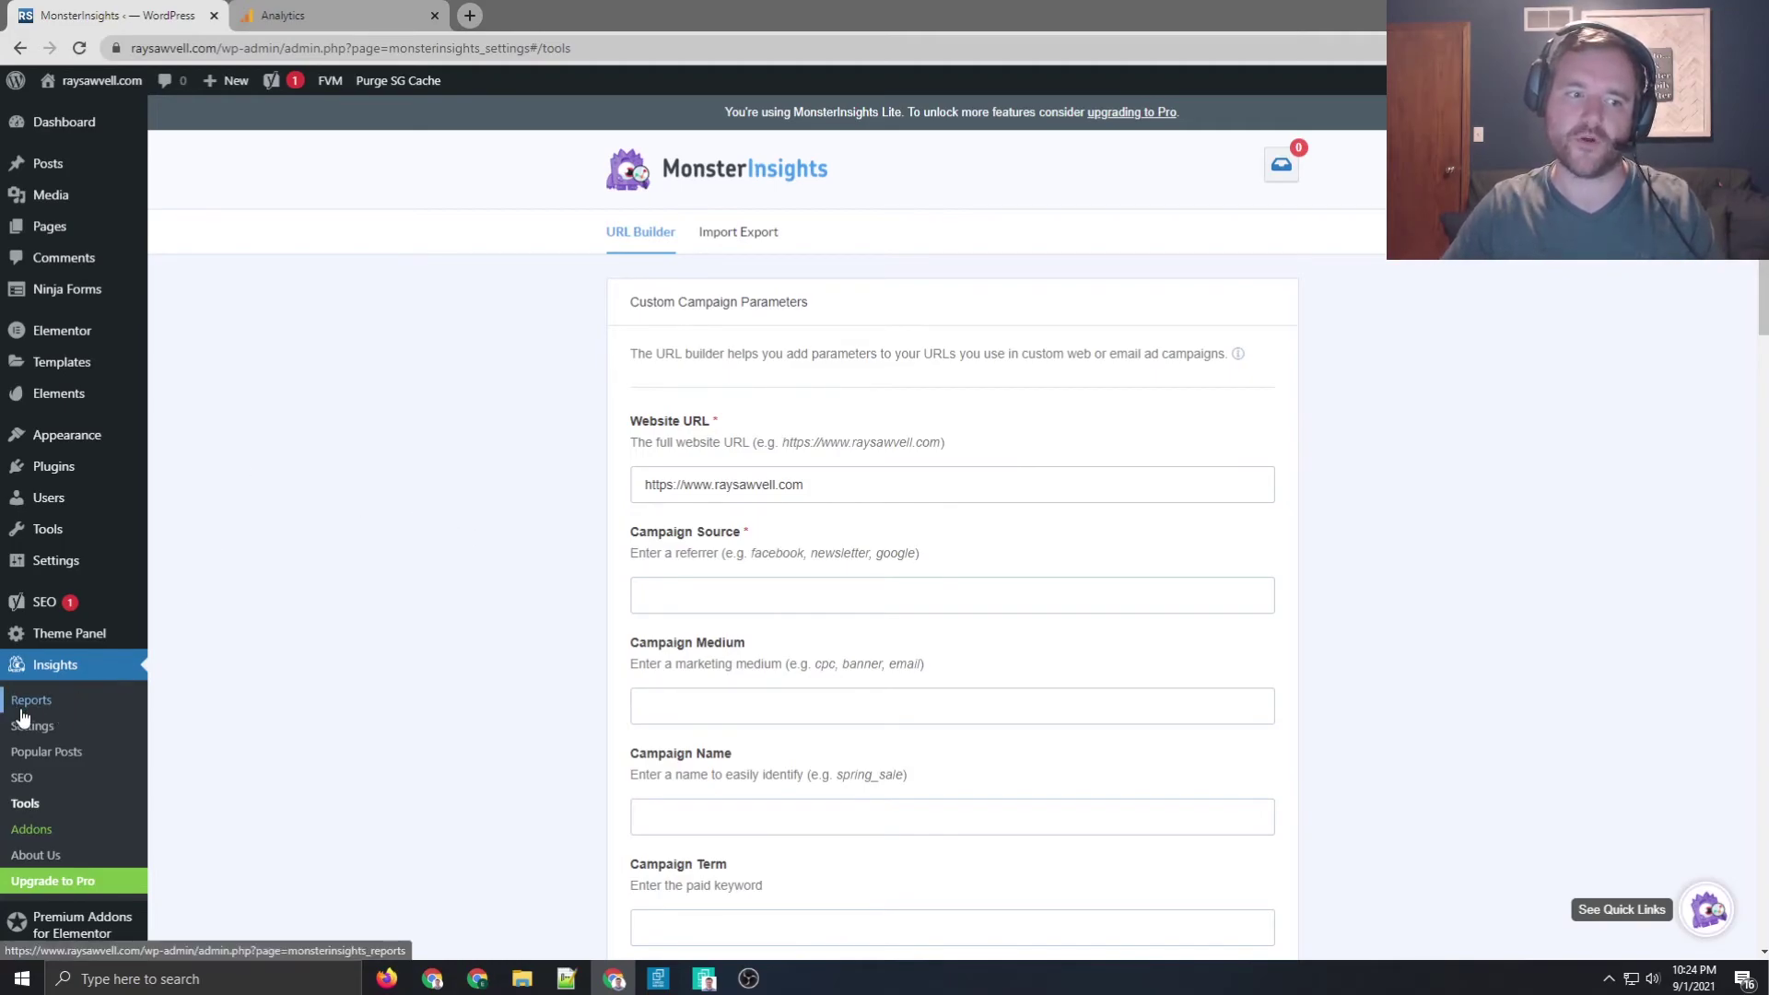
click(271, 14)
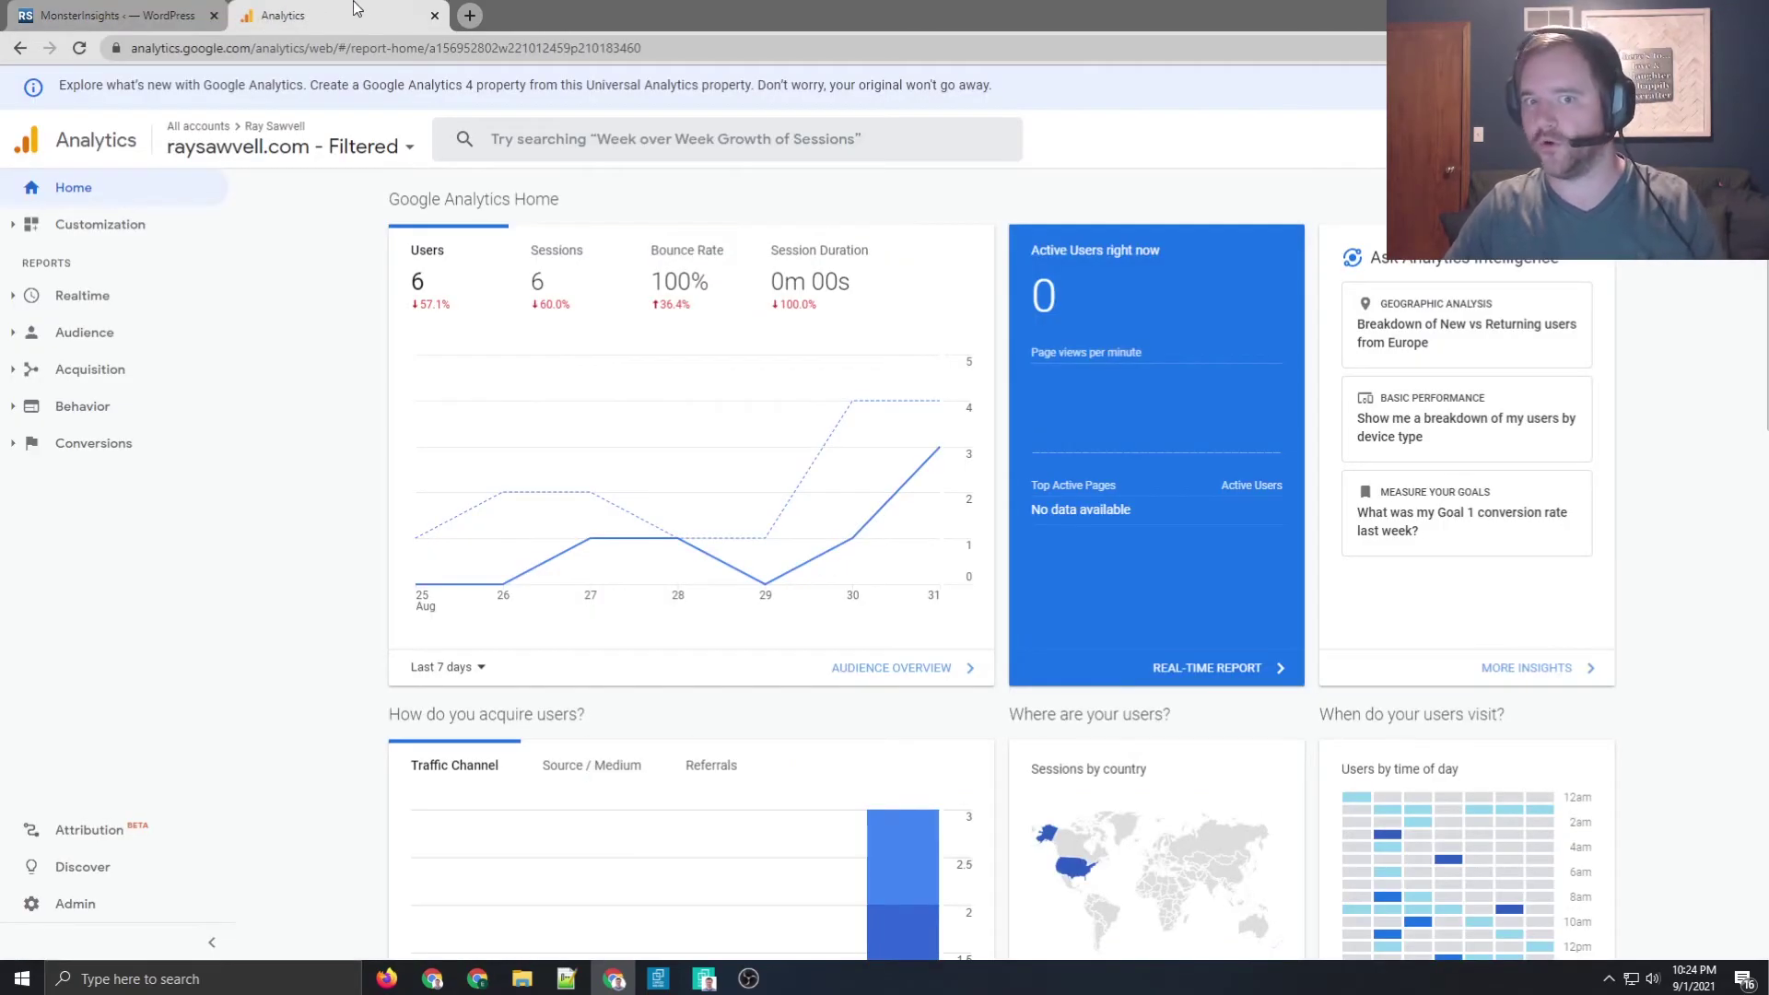
click(150, 13)
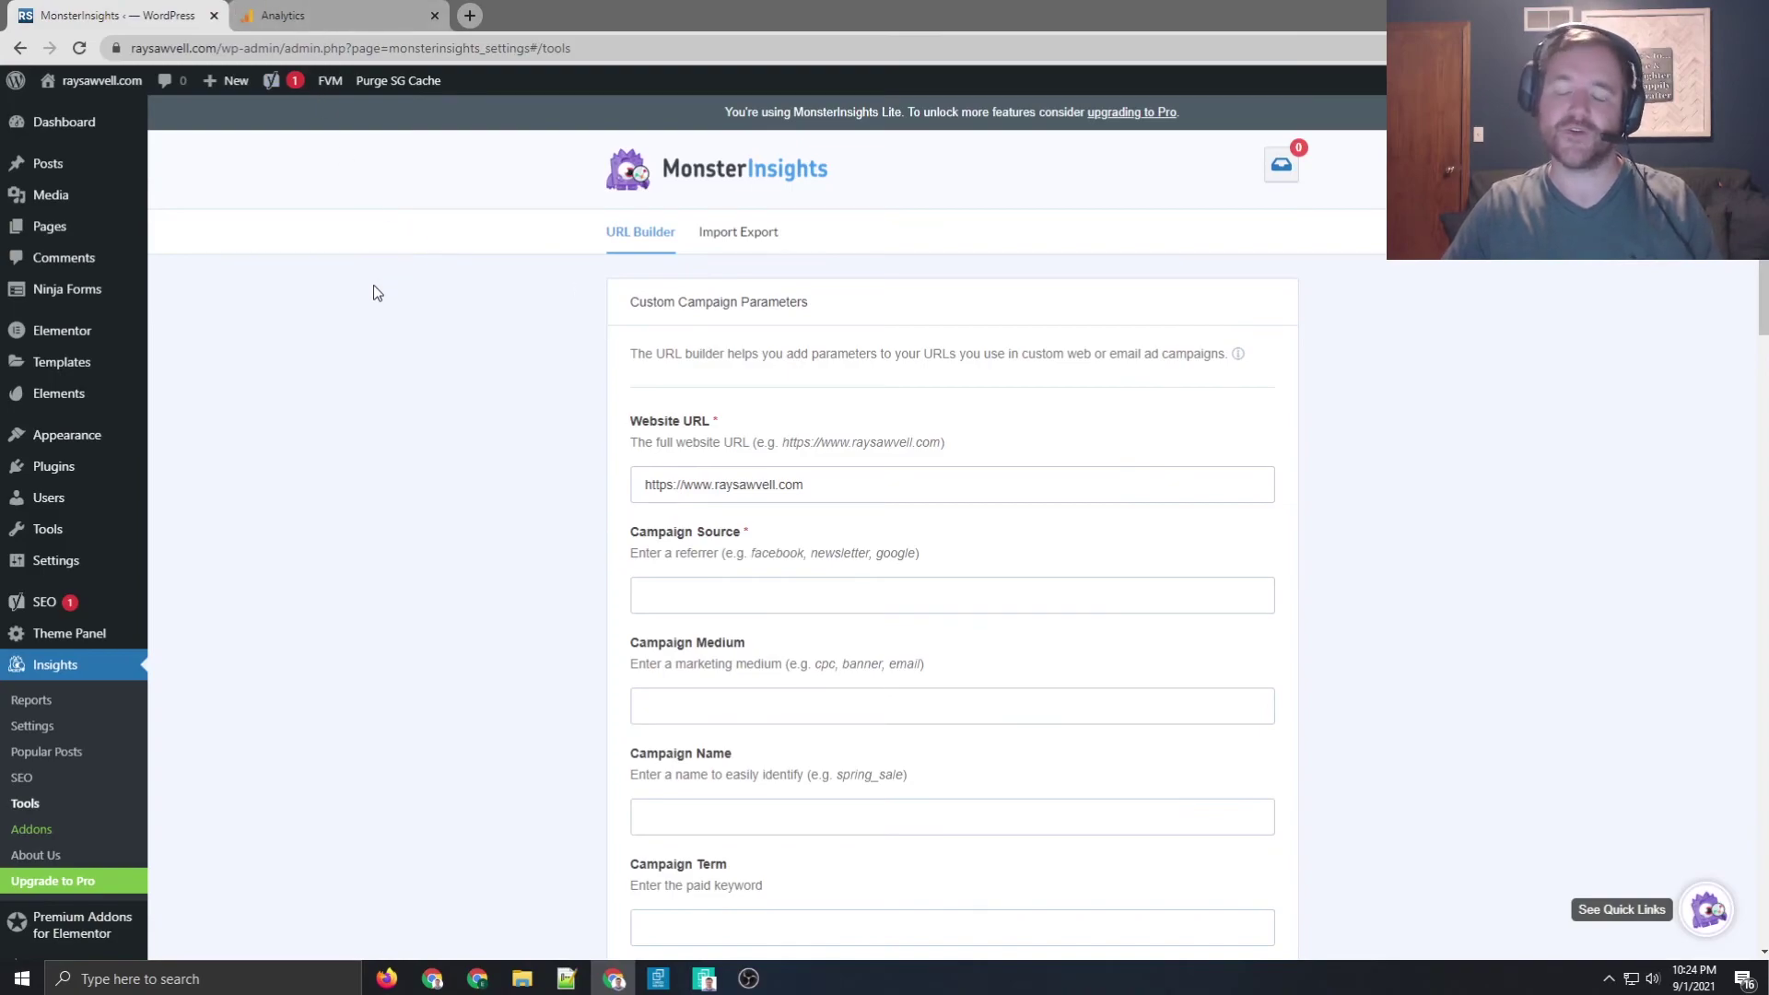